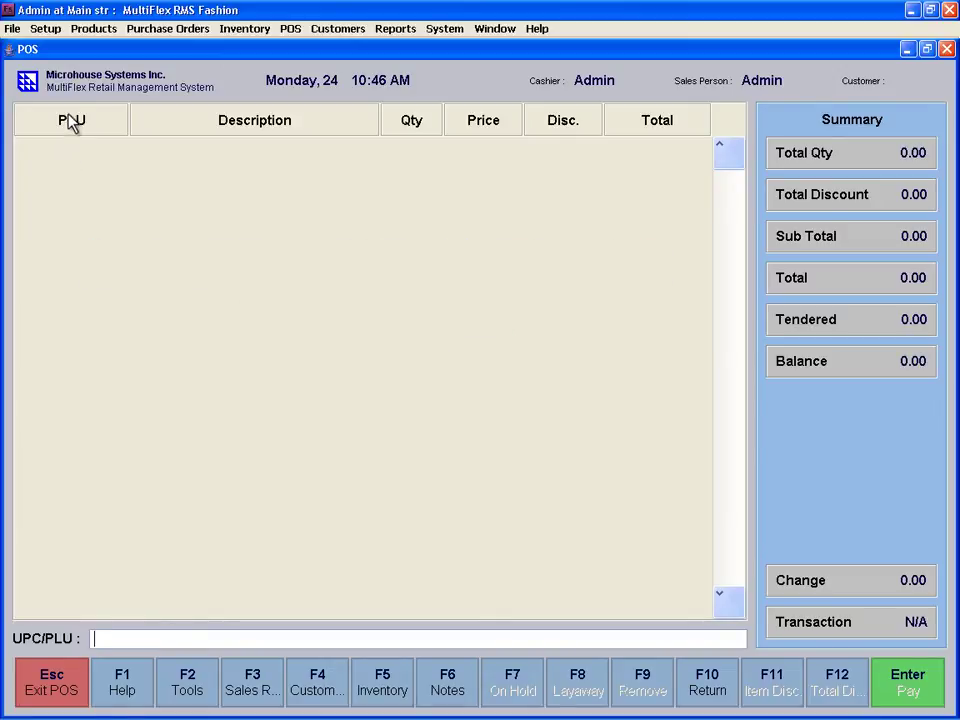
Open Location setup and review the store location's POS Setup settings
click(48, 29)
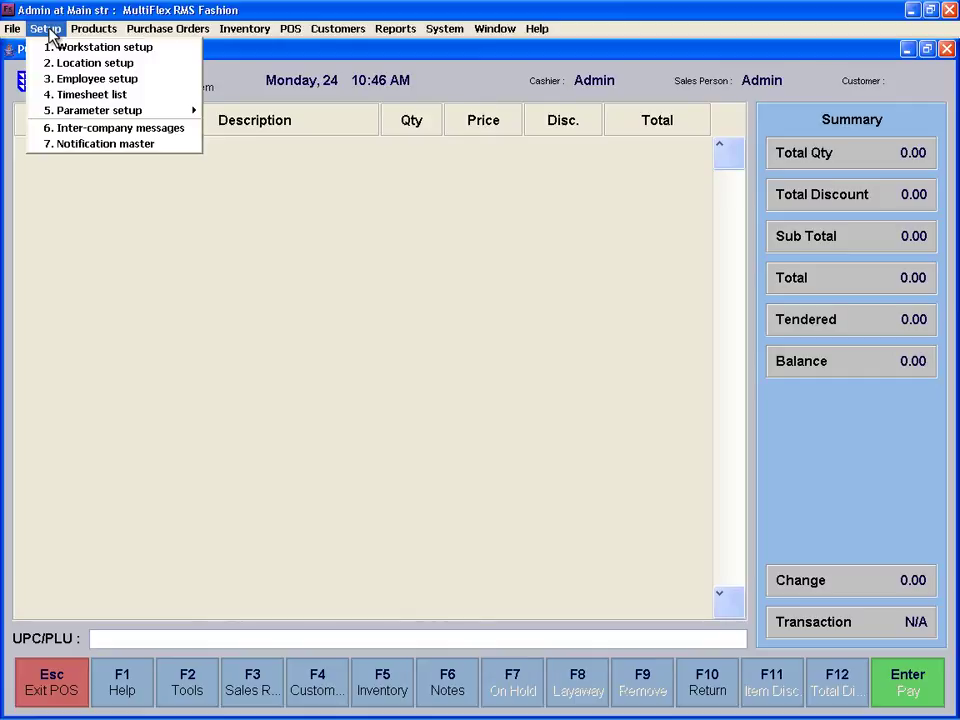
click(58, 64)
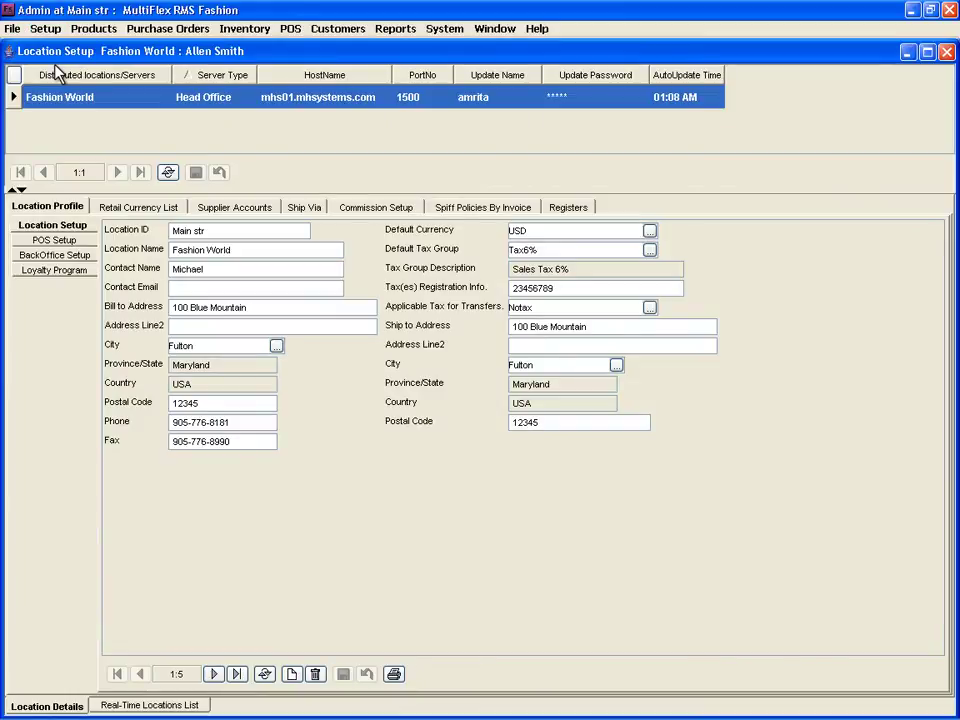
click(43, 244)
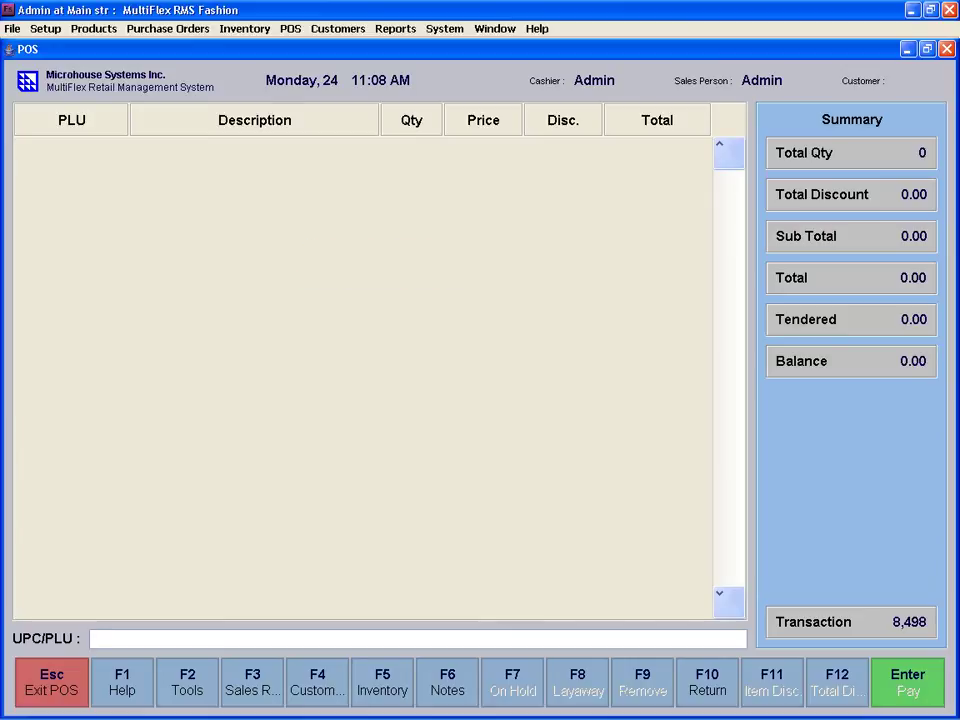
Ring up PLU 1880 (Strapless) and PLU 1935 (Wedding Dress) in transaction 8,498
text(1880)
key(Return)
text(1)
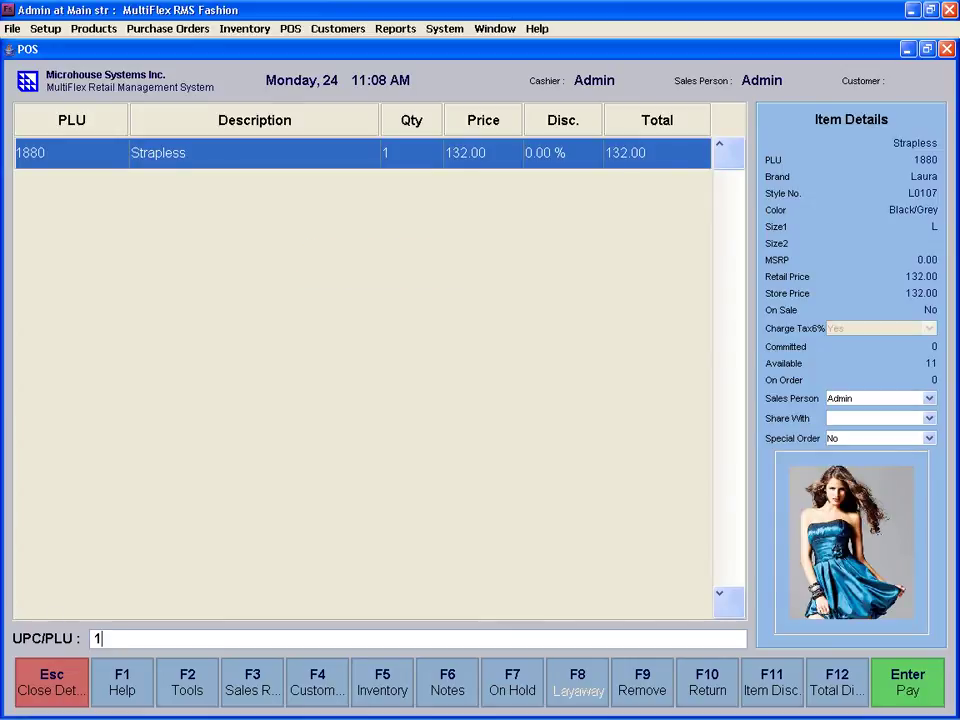
text(935)
key(Return)
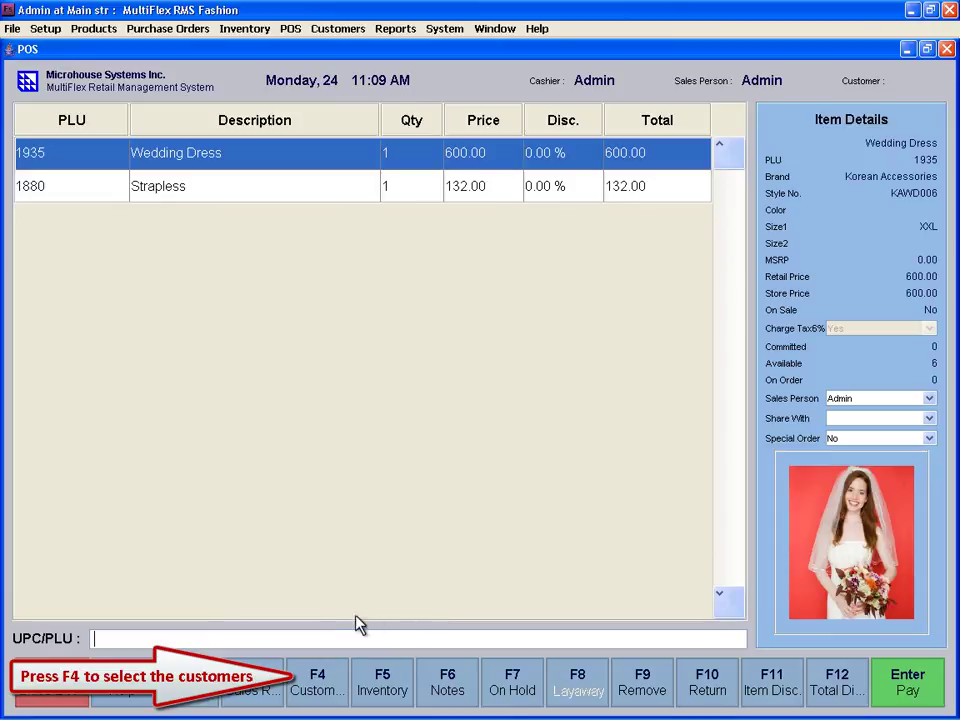
Search the customer list by name and attach the customer to the sale
click(316, 677)
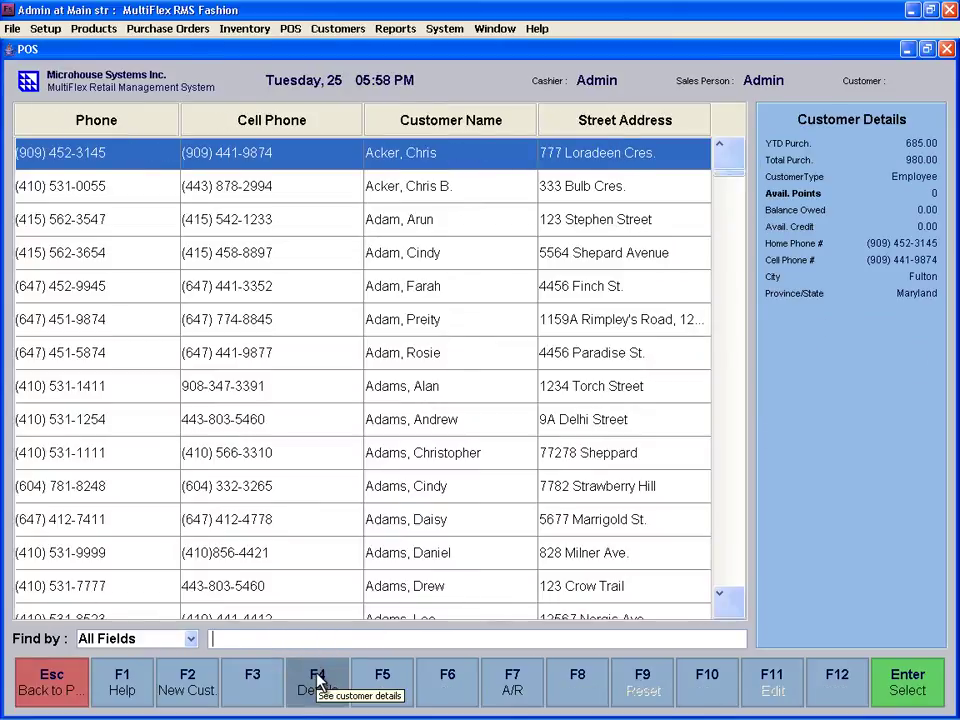
text(Cindy)
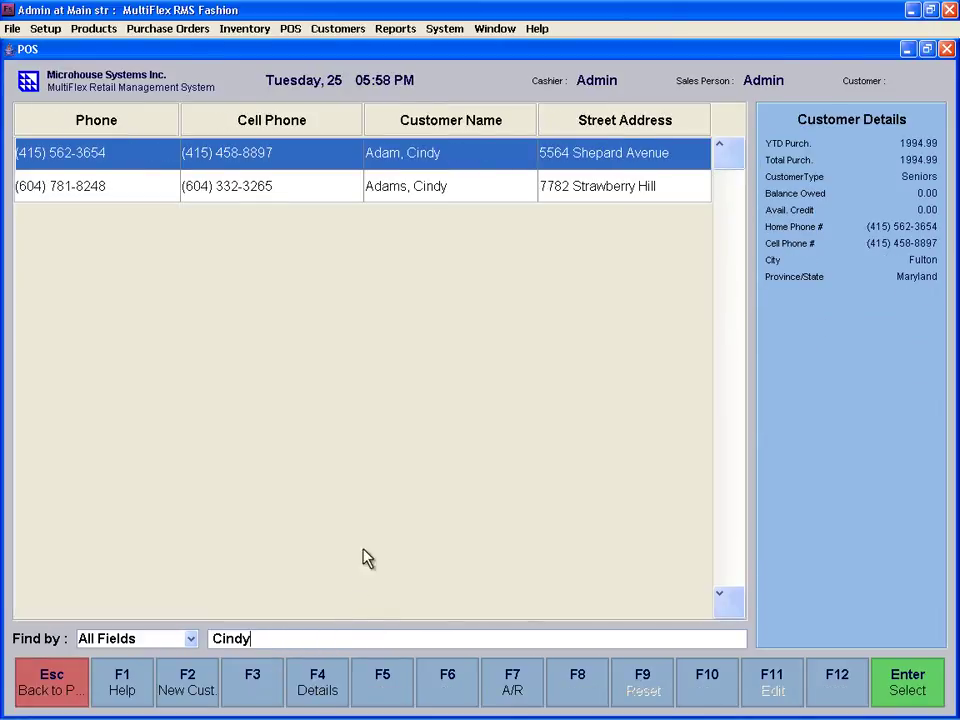
double_click(435, 160)
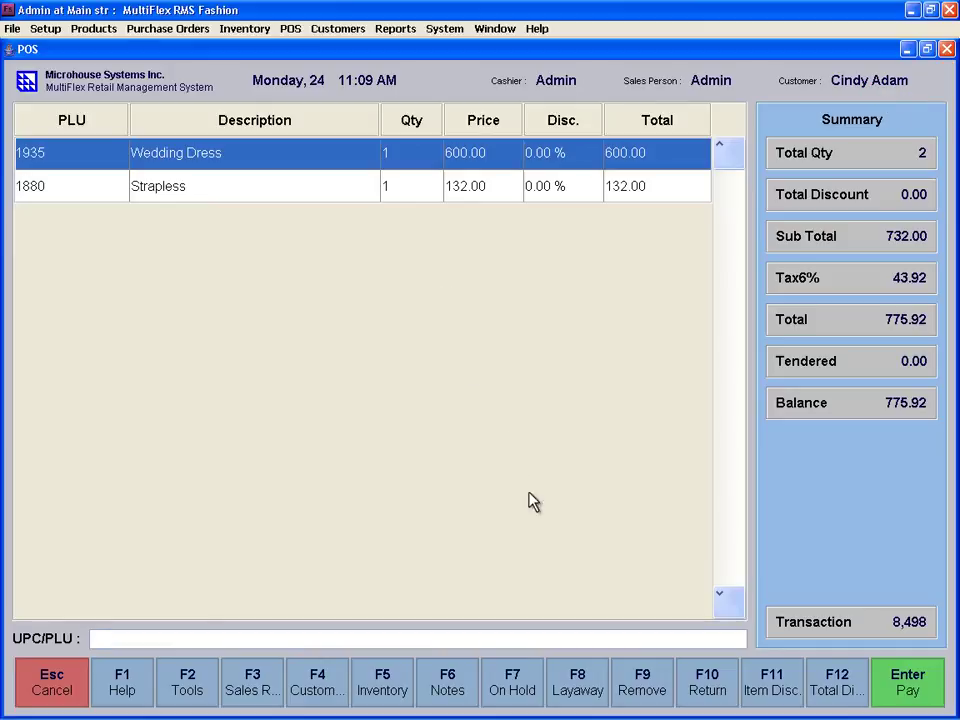
Put the sale on layaway with a 232.77 VISA down payment and finish it
click(594, 678)
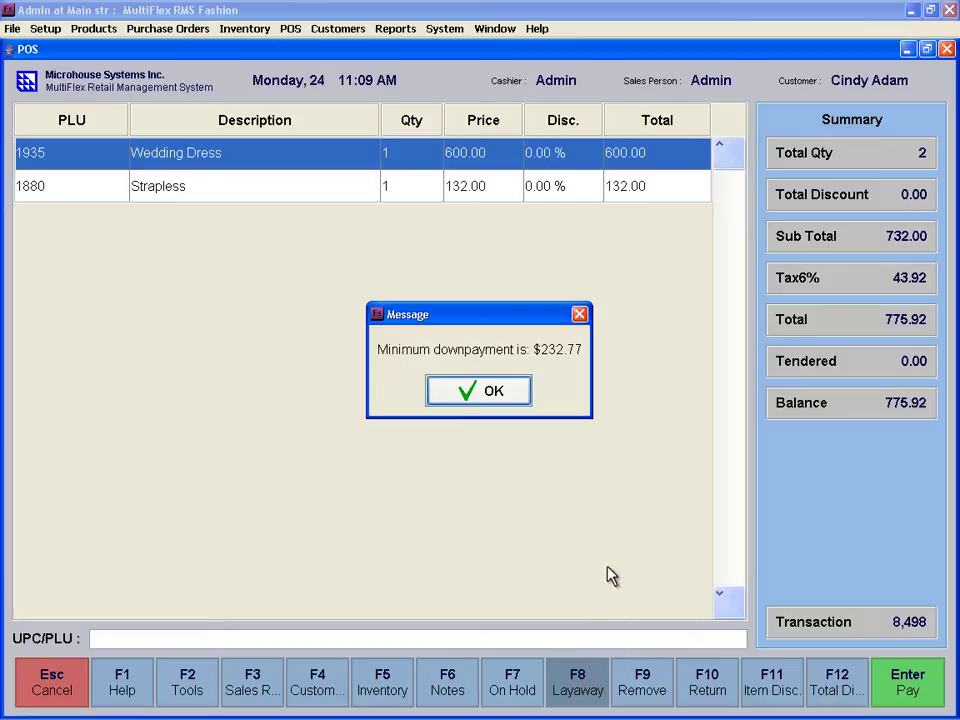
click(519, 402)
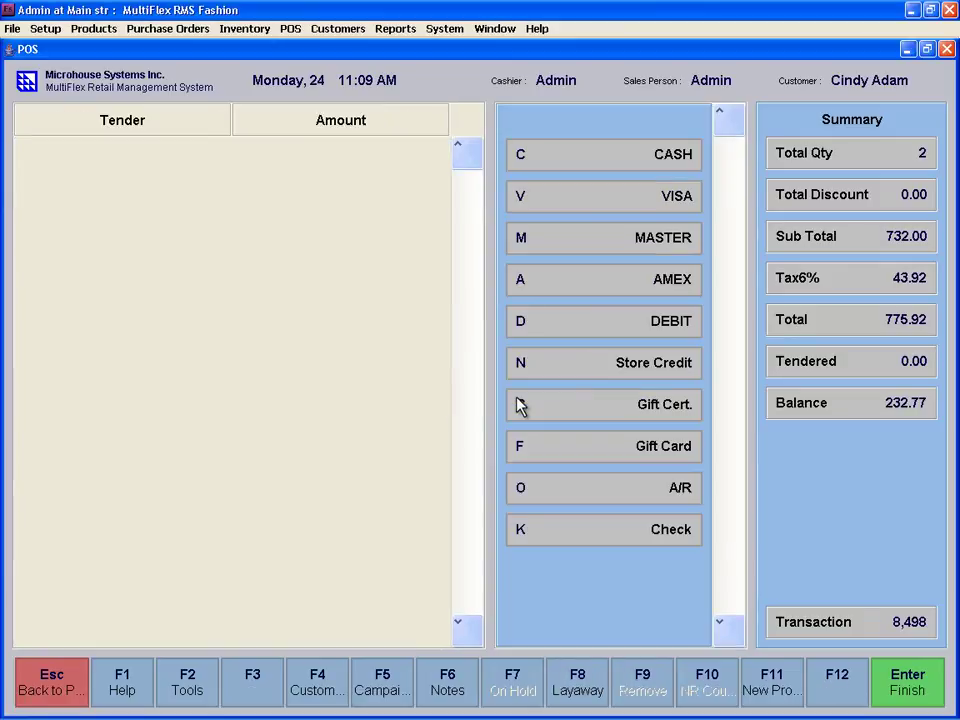
click(575, 216)
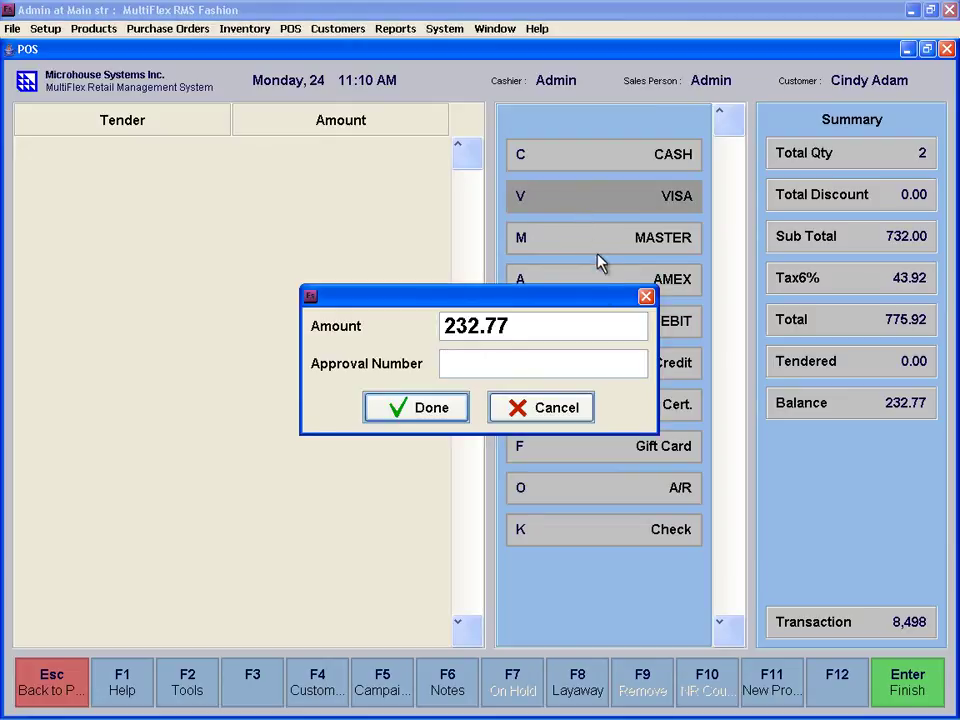
click(461, 414)
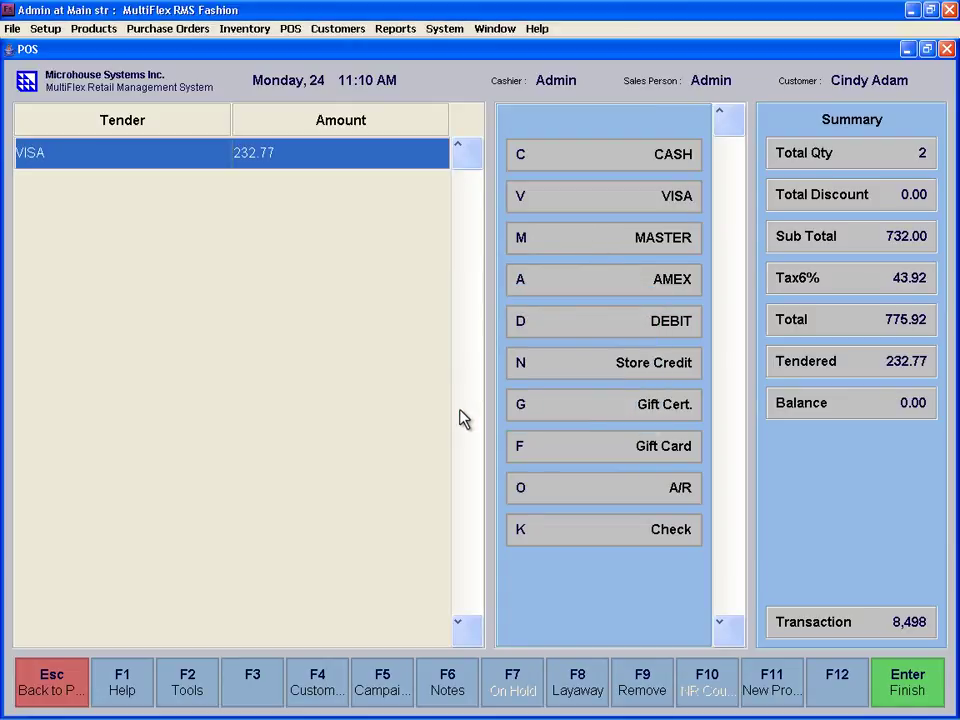
click(897, 683)
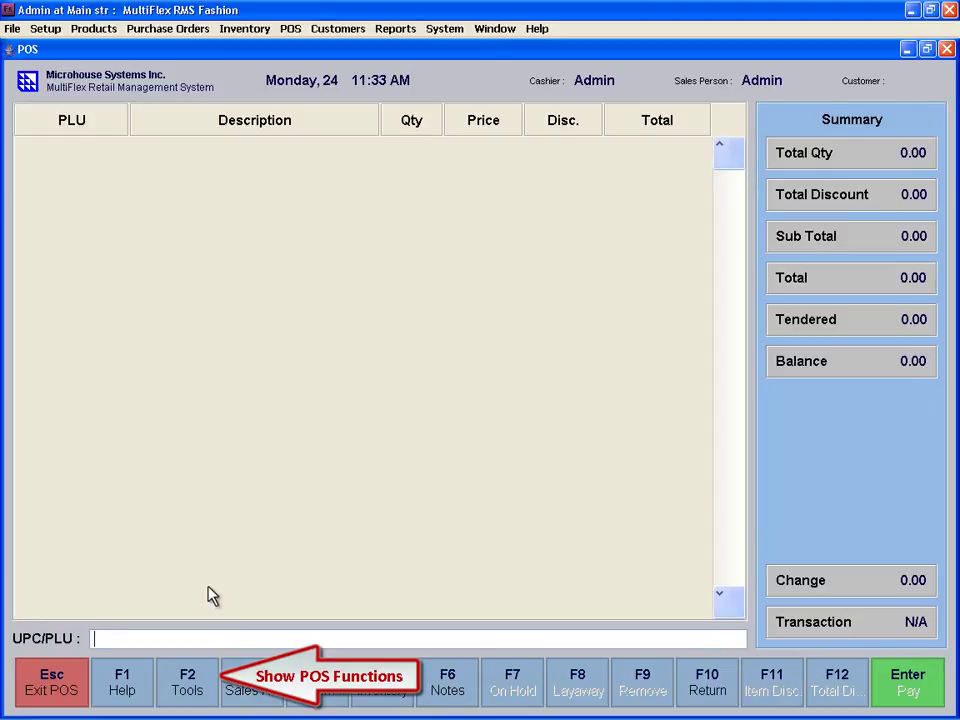
Recall the customer's layaway by filtering the layaway list on their name
click(186, 682)
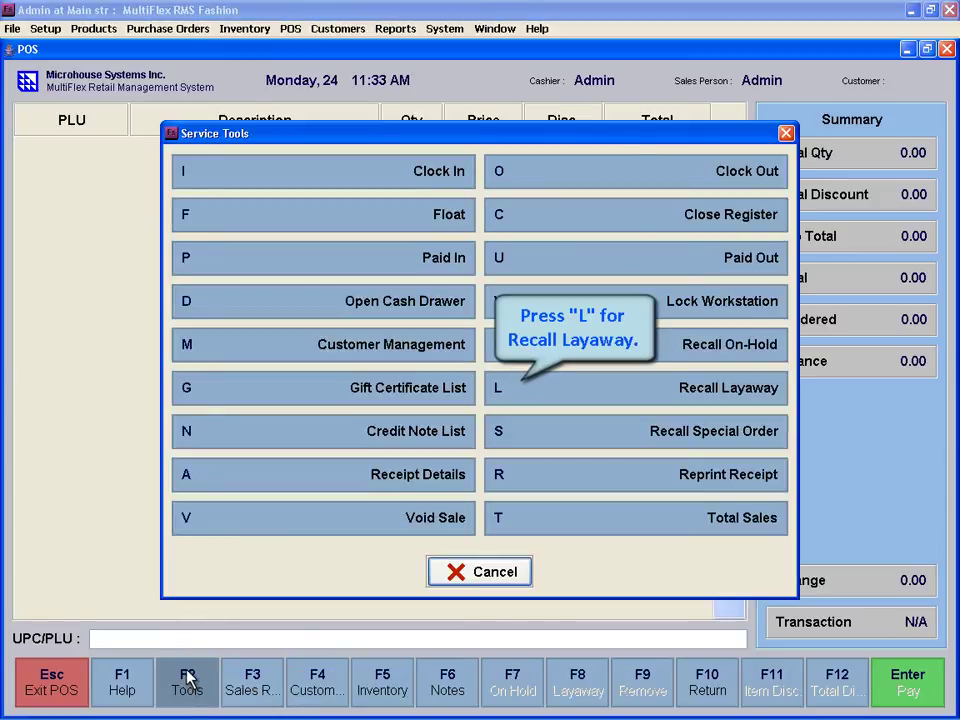
click(533, 402)
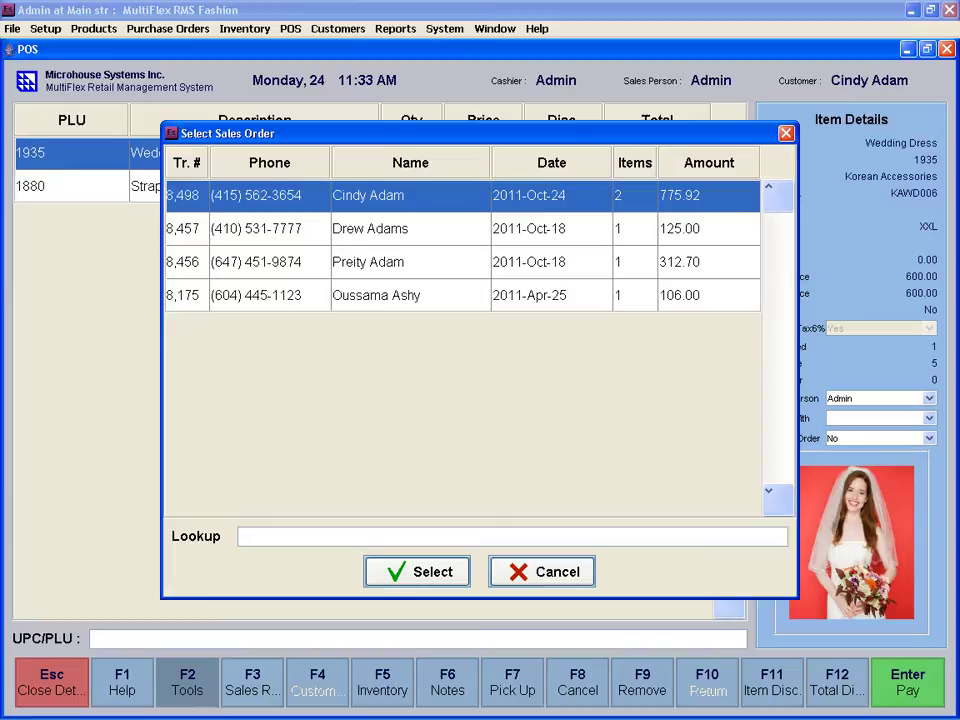
text(cindy)
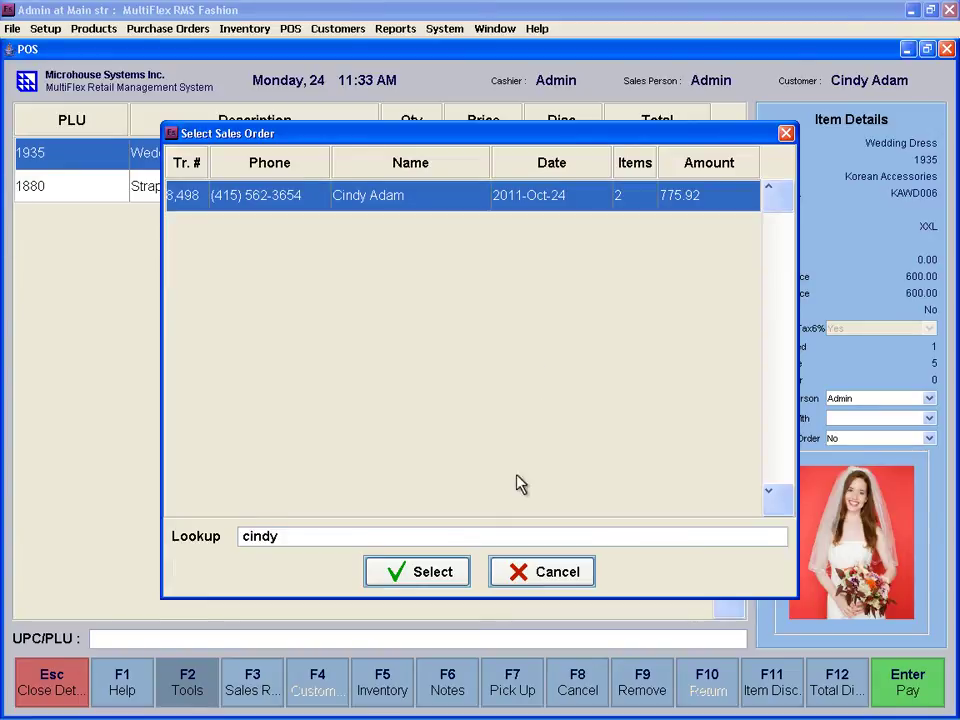
click(446, 570)
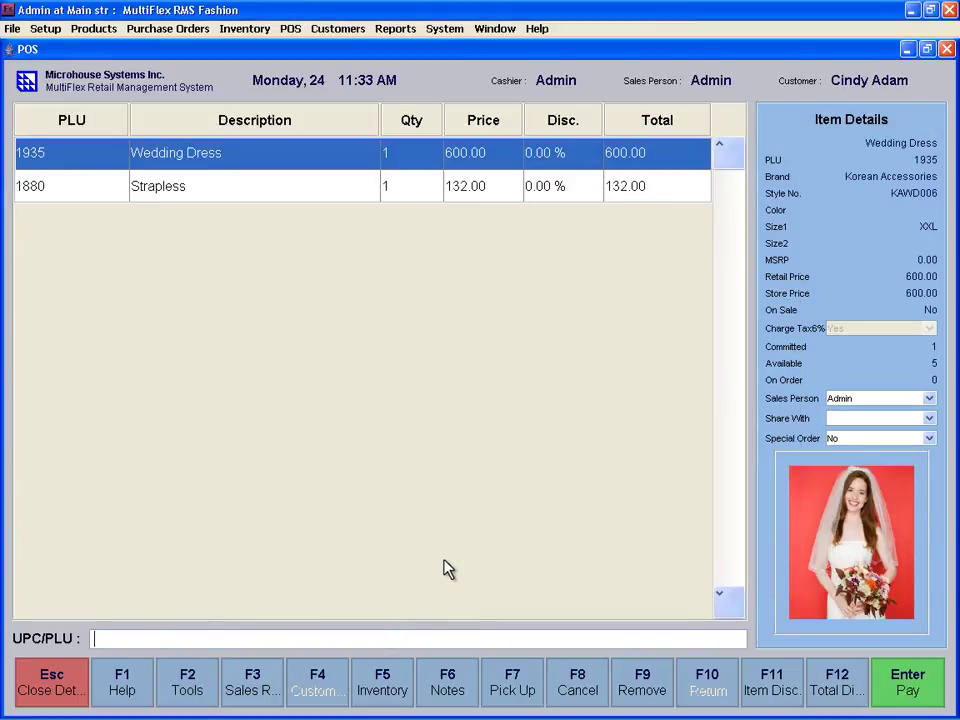
Record a 50.00 VISA payment on the layaway, leaving 493.15 owing, and save it
click(893, 680)
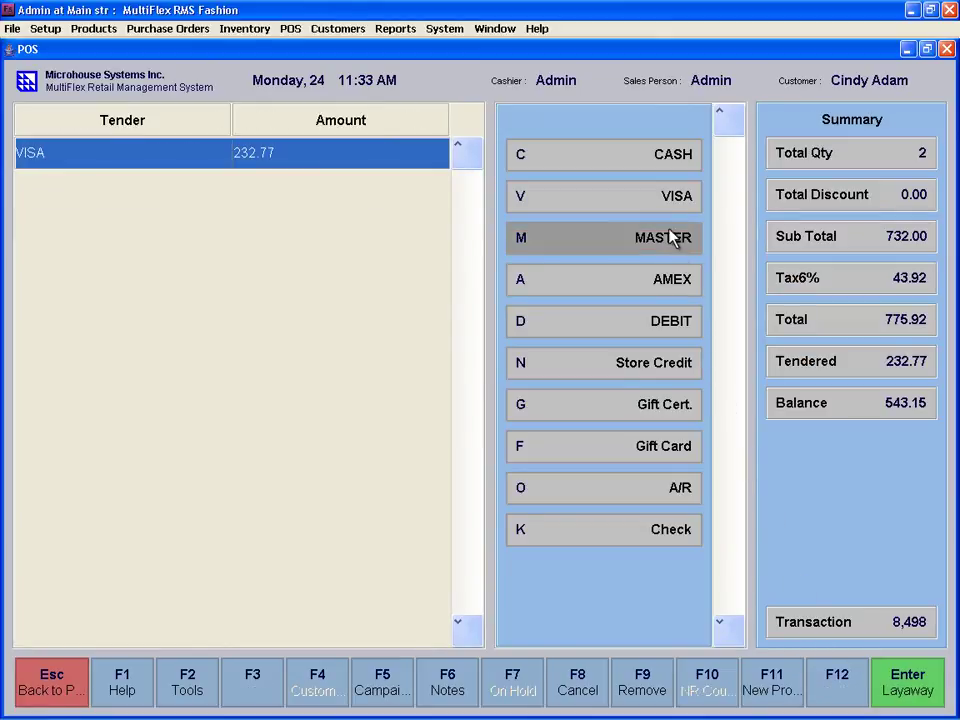
click(659, 200)
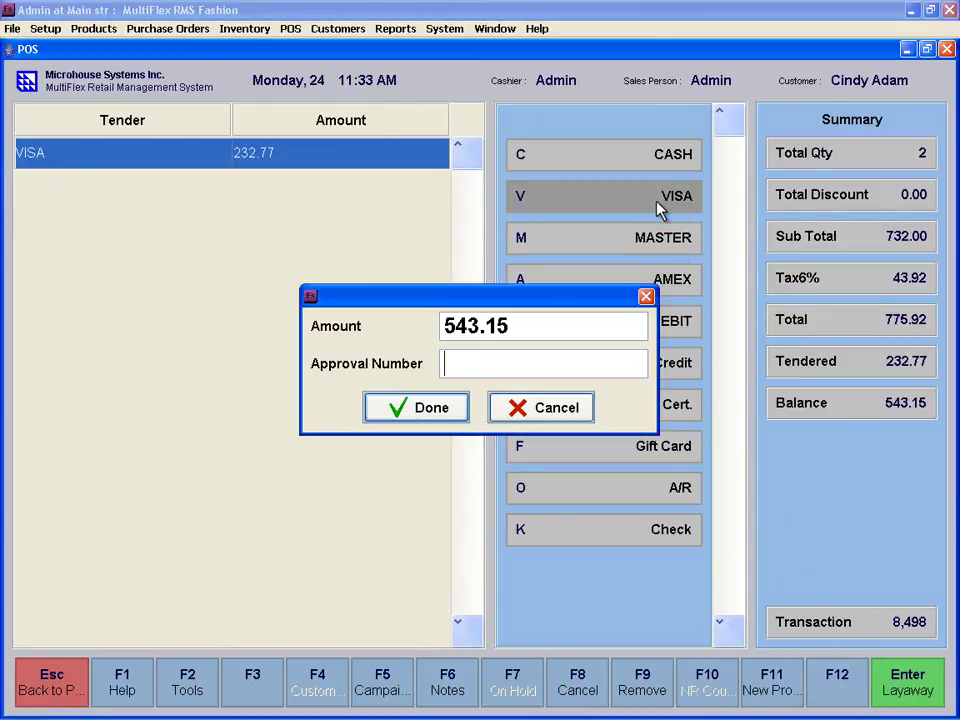
click(578, 318)
text(50)
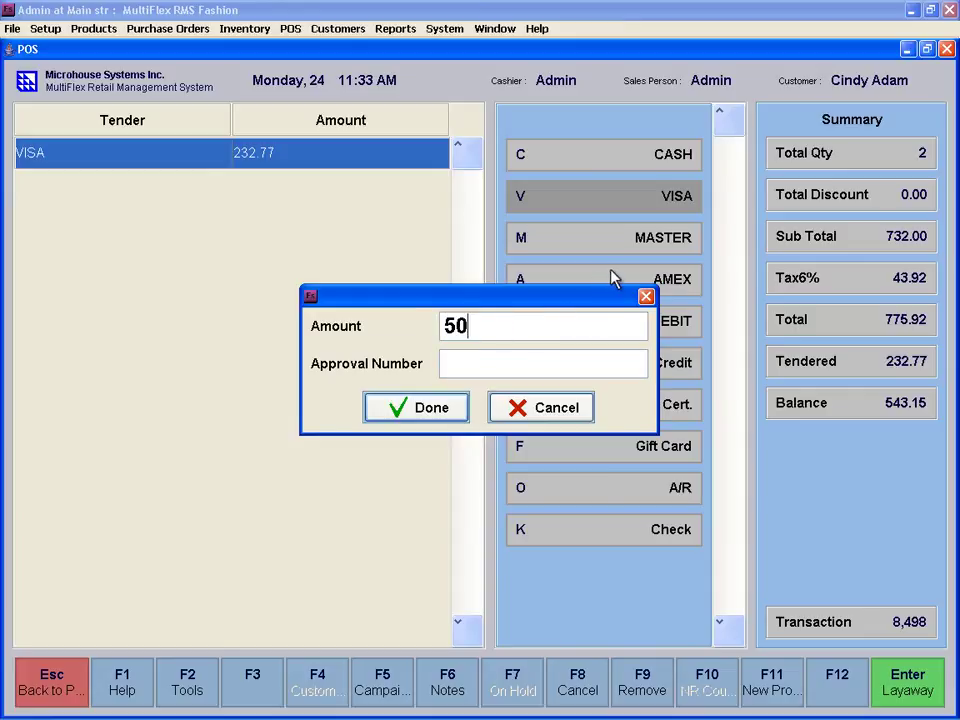
click(460, 407)
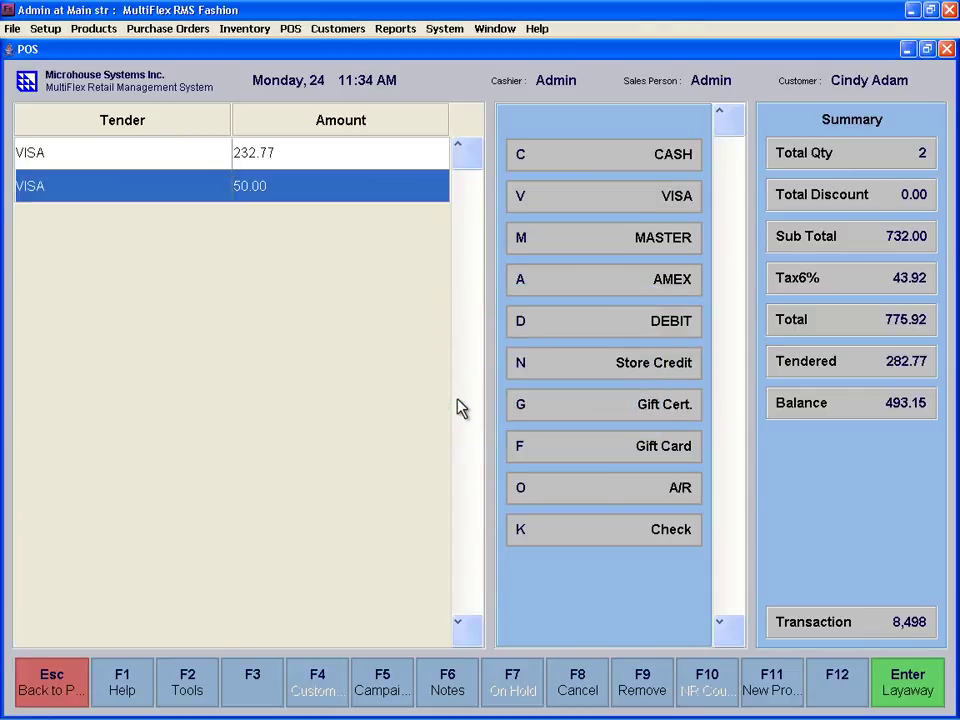
click(886, 678)
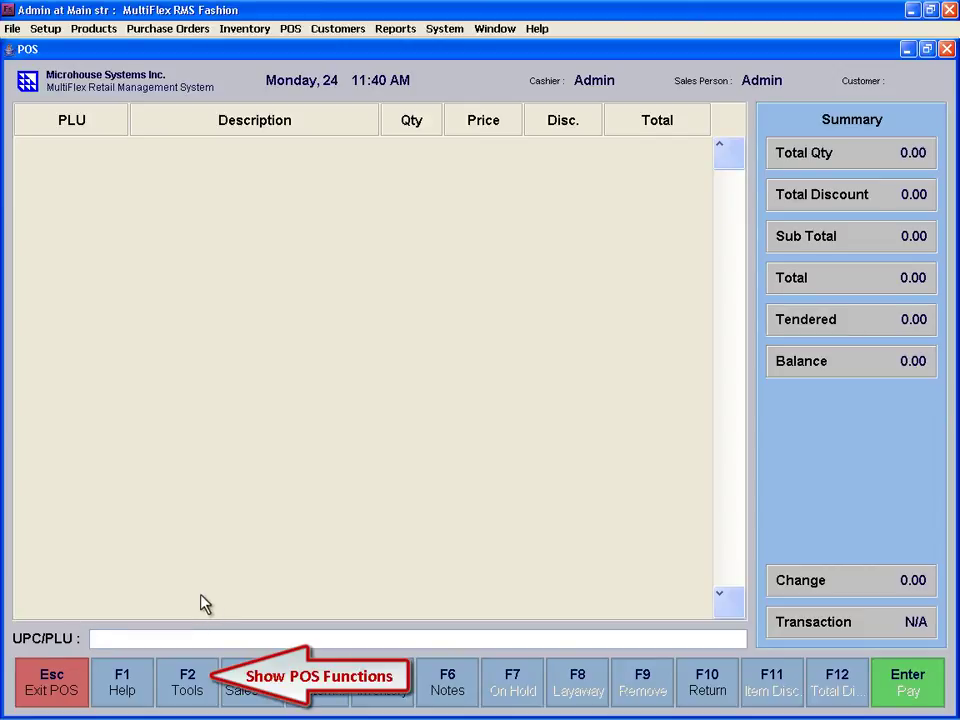
Recall layaway 8,498, mark the Strapless item for pick-up and open its 47.95 payment
click(186, 672)
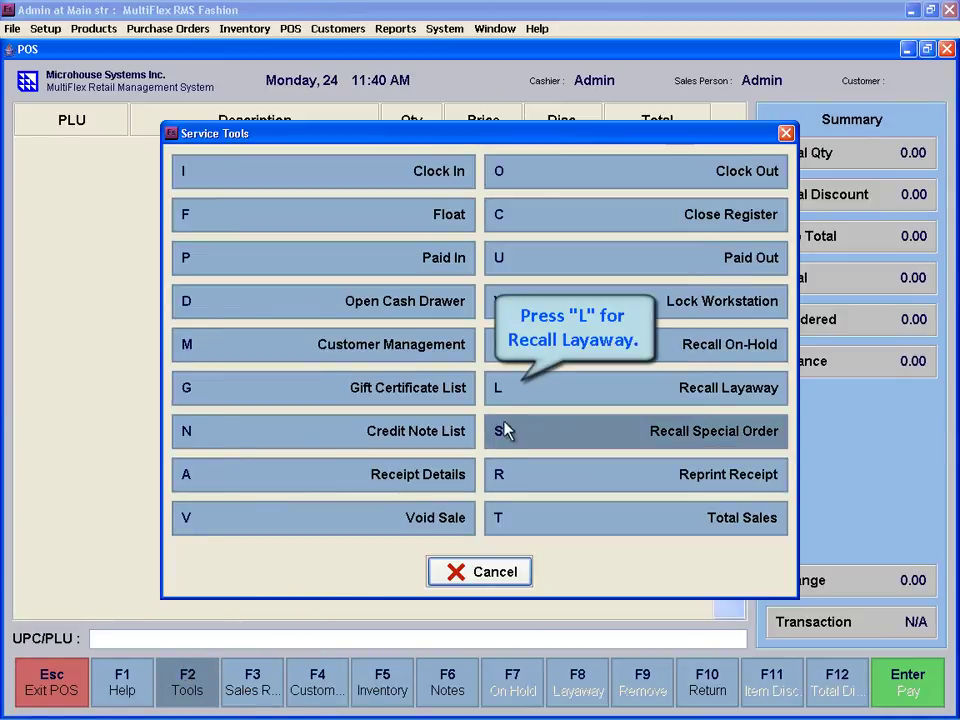
click(521, 400)
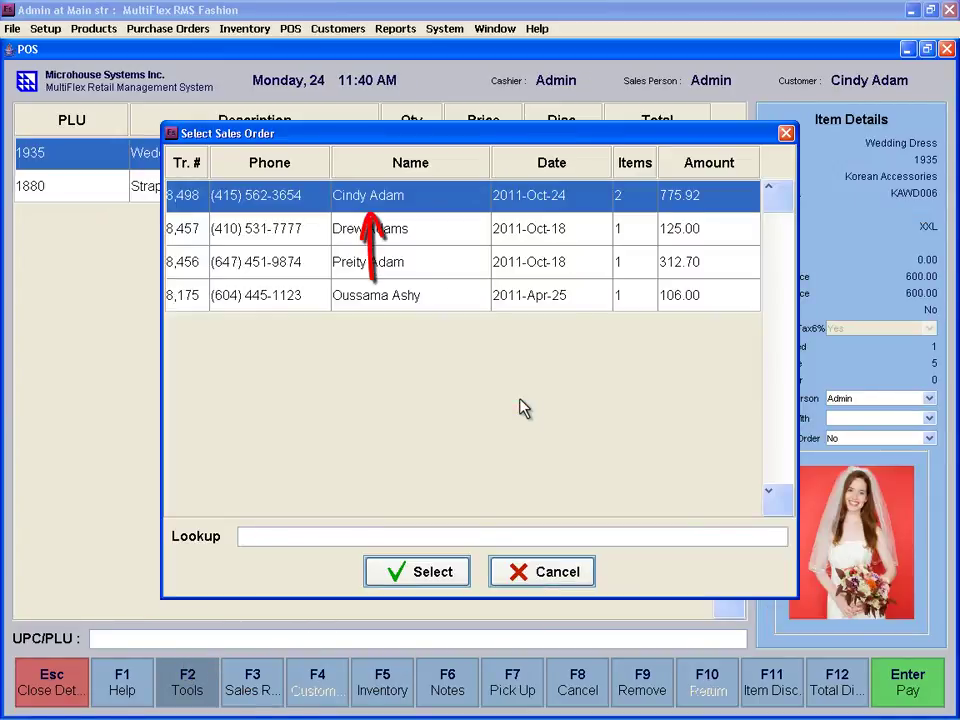
click(384, 572)
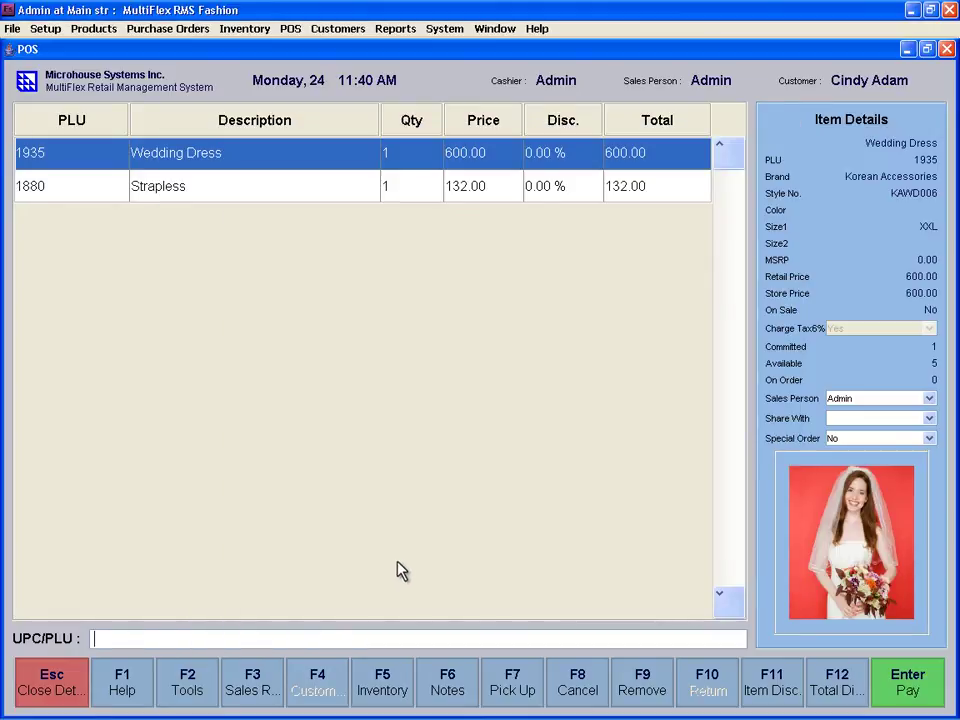
click(373, 195)
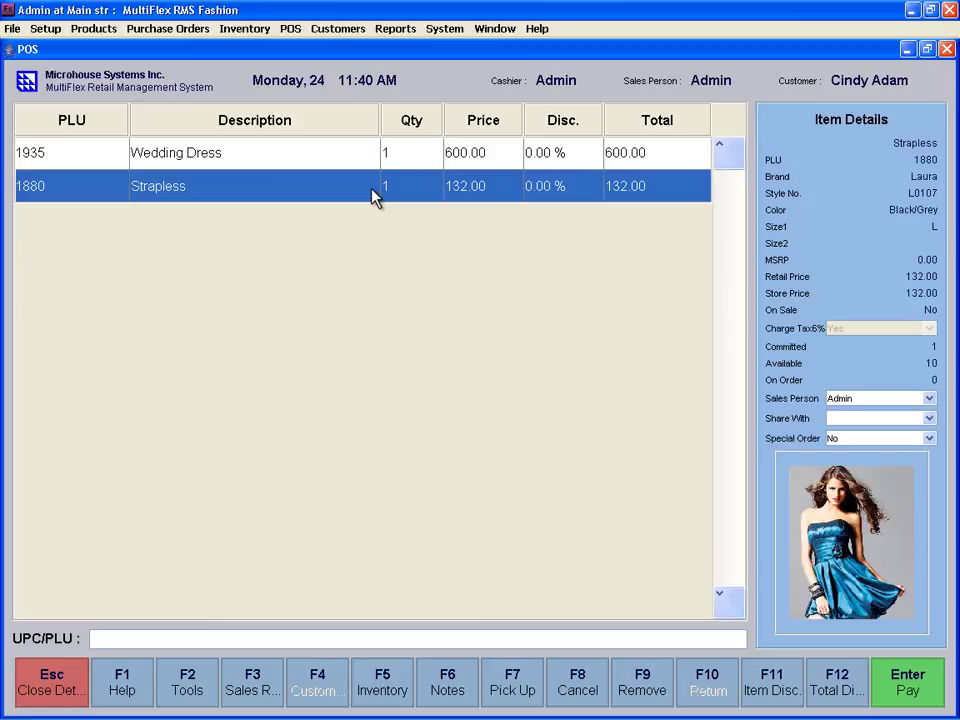
click(510, 678)
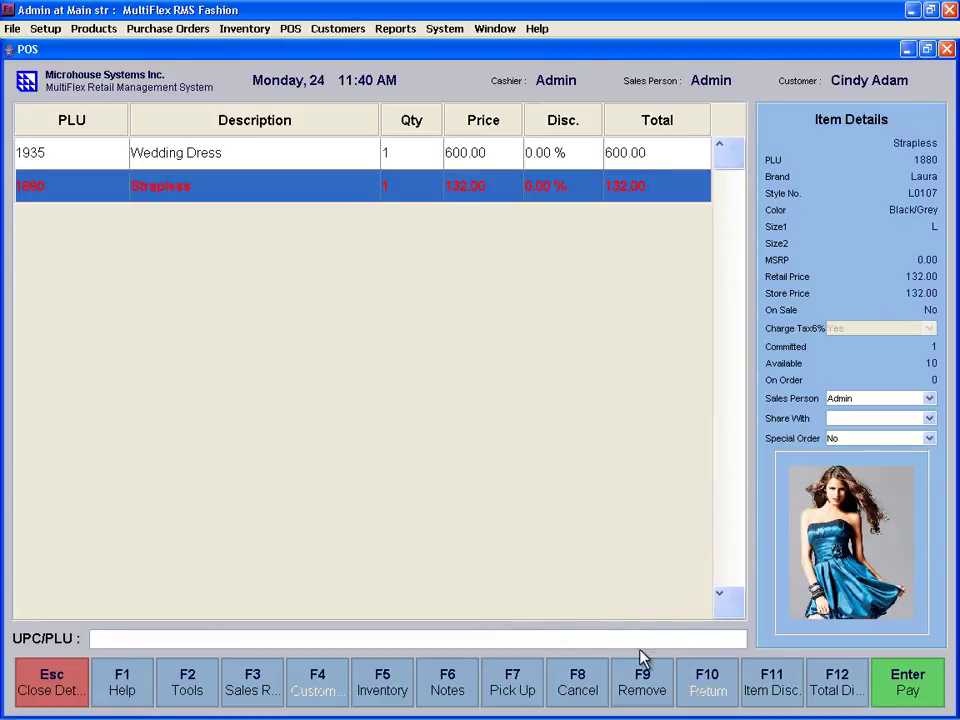
click(884, 686)
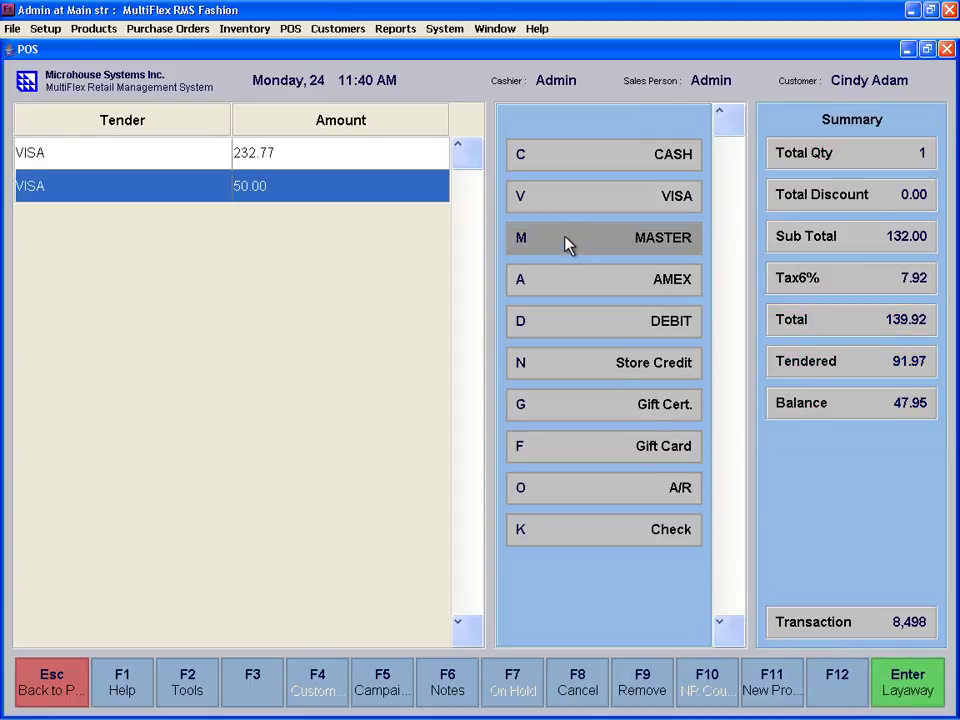
Tender 50.00 cash for the 47.95 balance, adding the 2.05 change to the deposit
click(541, 173)
text(50)
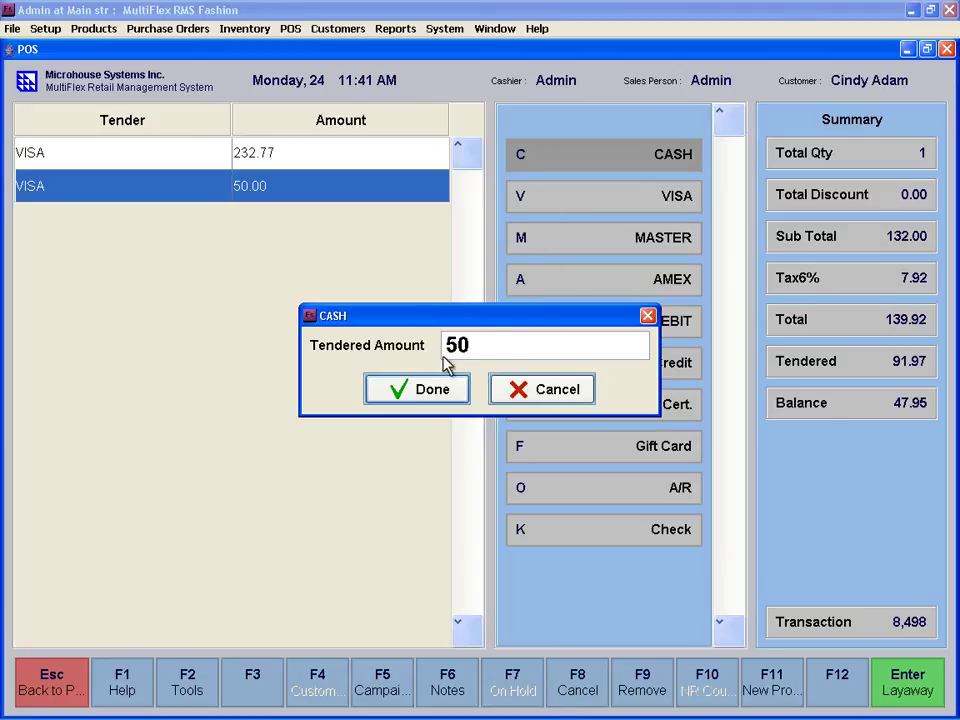
click(398, 390)
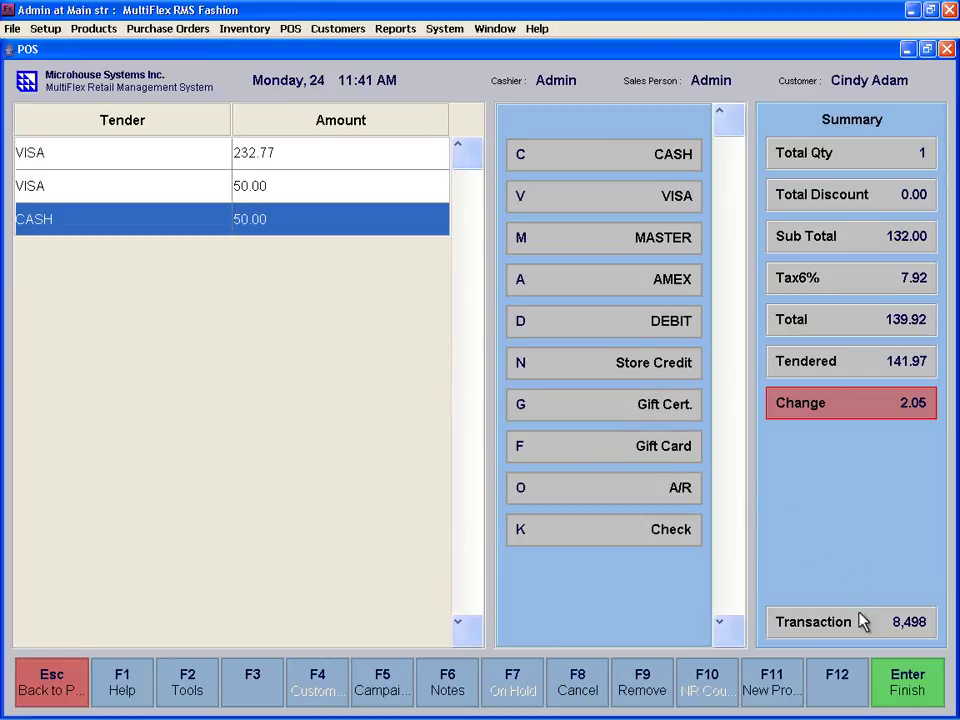
click(886, 676)
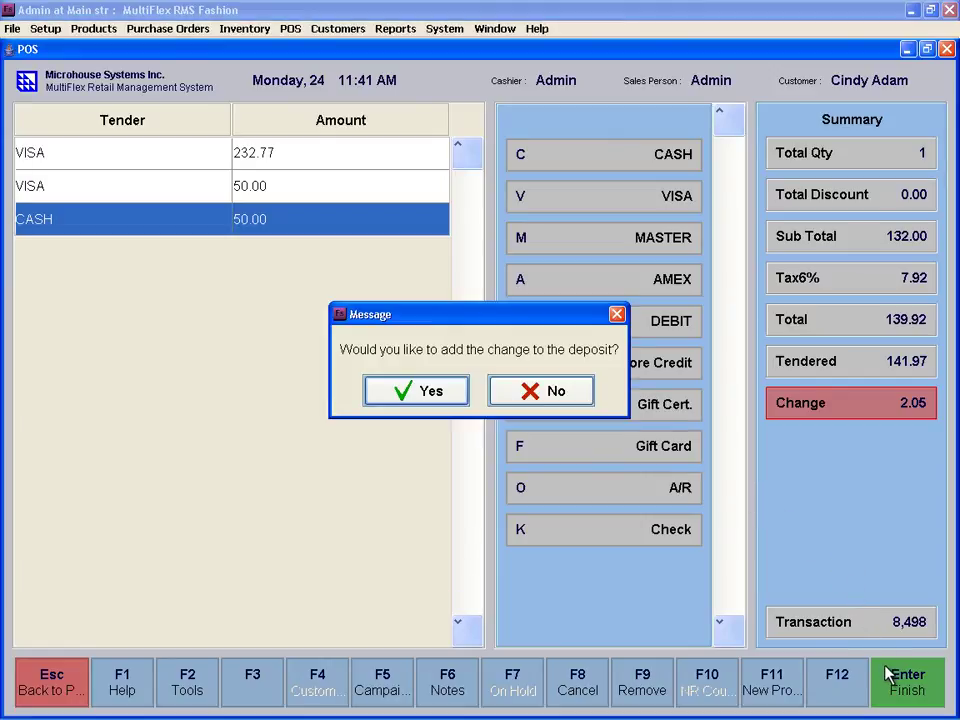
click(418, 405)
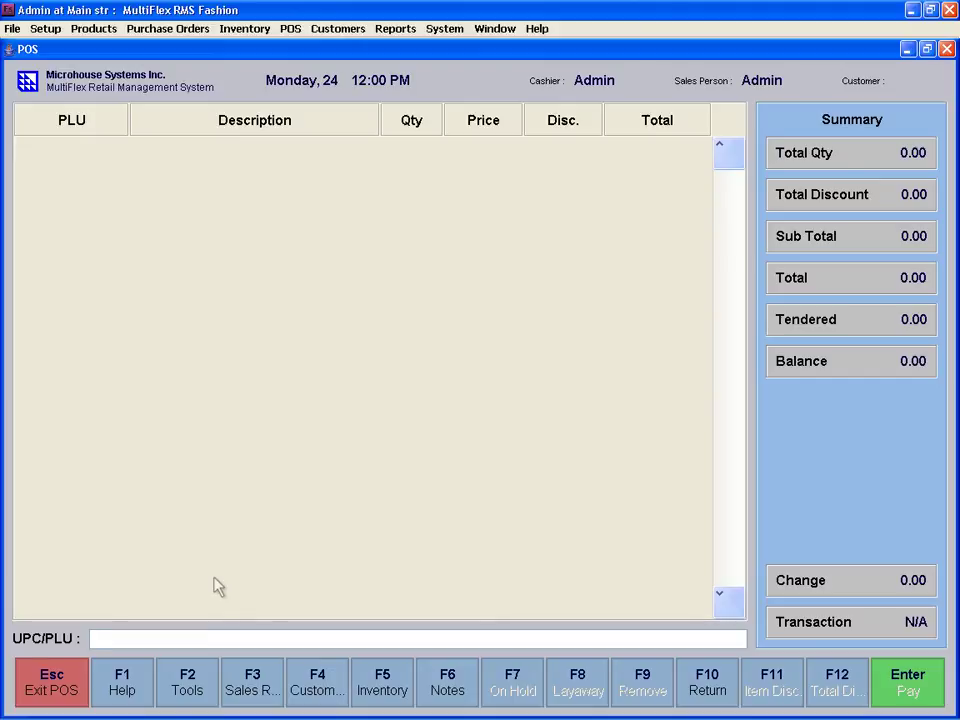
click(183, 677)
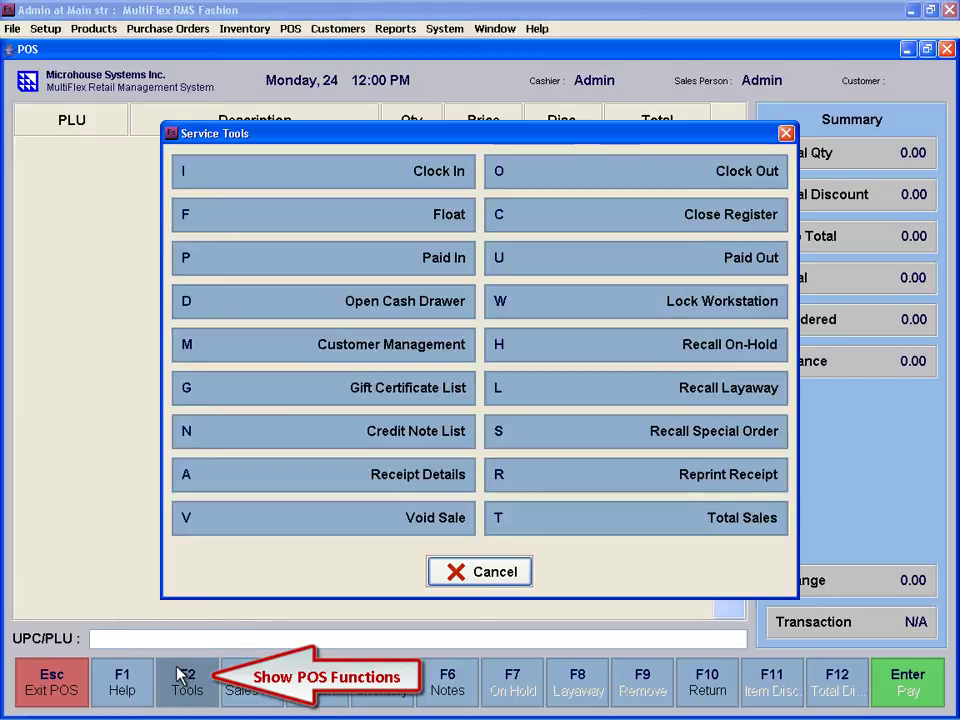
click(499, 522)
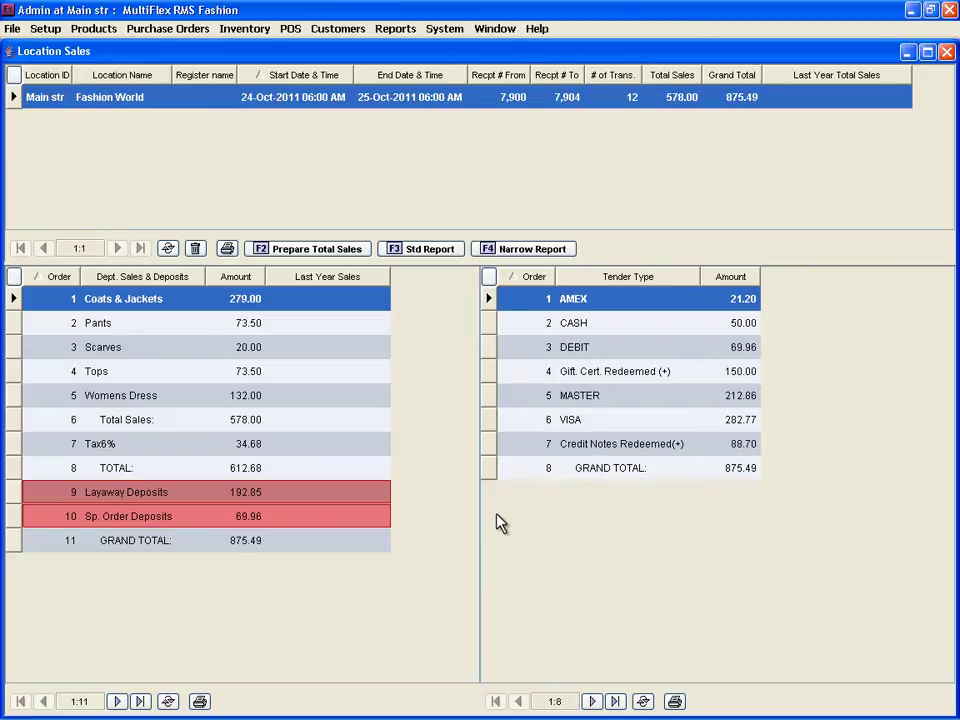
click(382, 502)
double_click(380, 494)
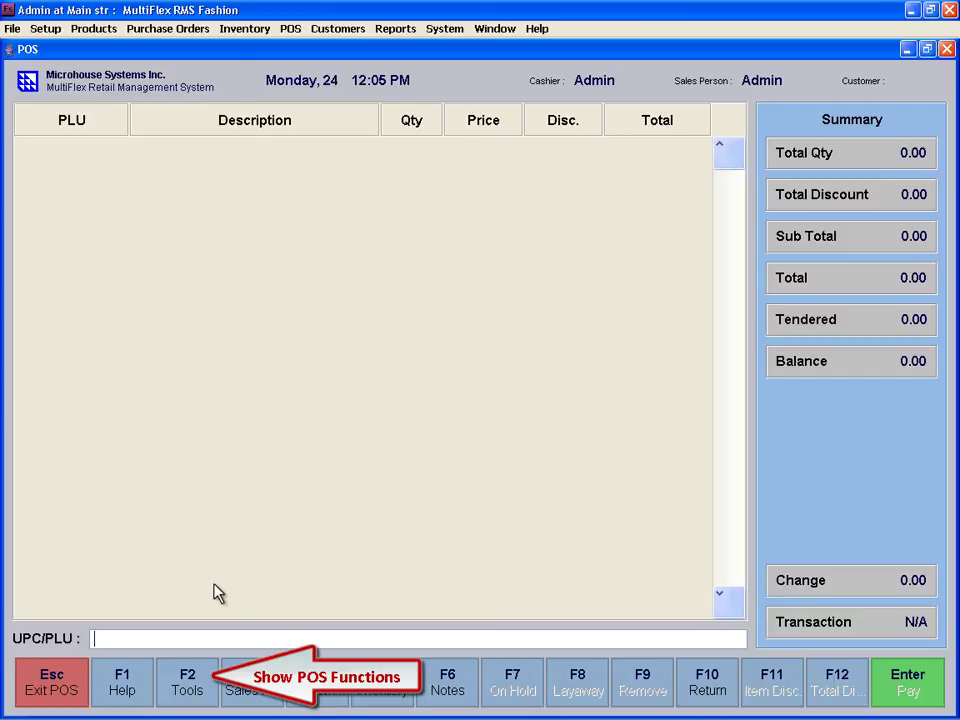
Recall the Wedding Dress layaway and pay its remaining 443.15 by VISA
click(185, 678)
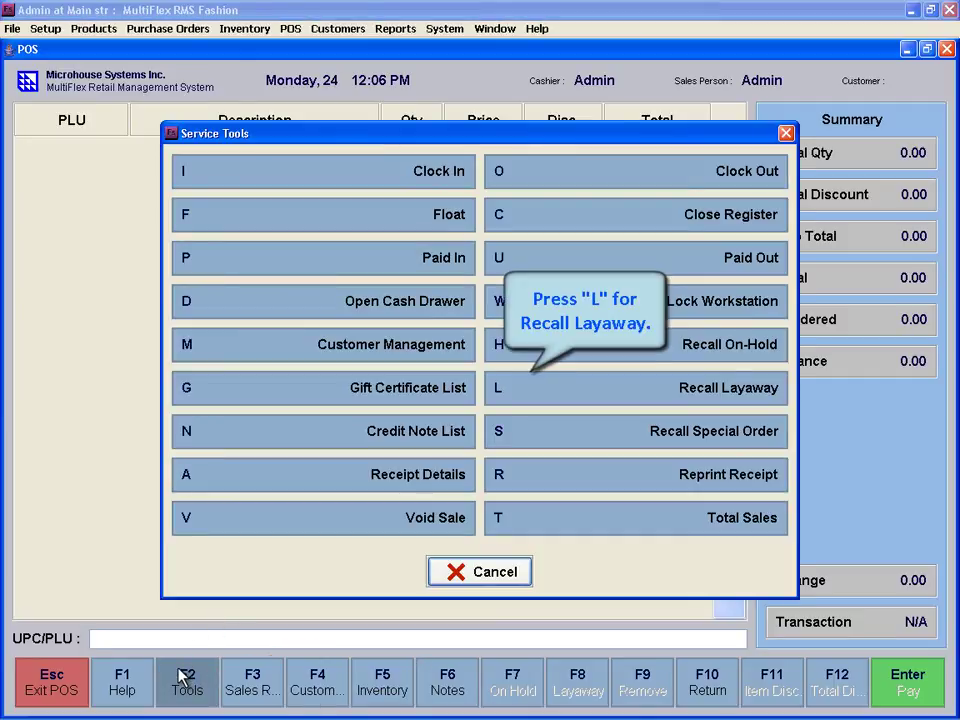
click(528, 396)
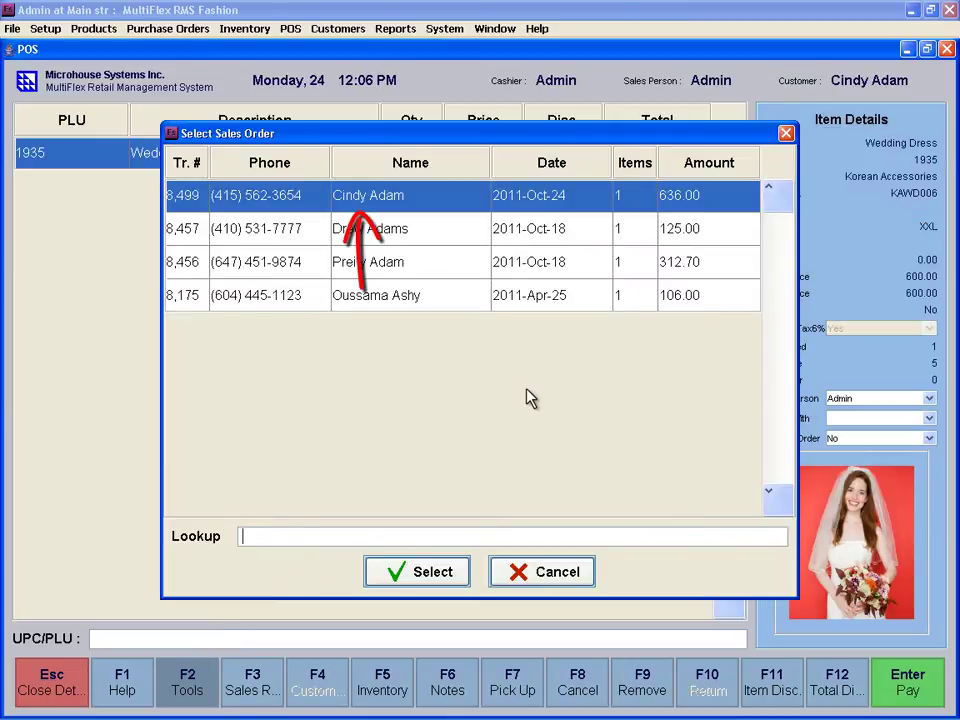
click(398, 568)
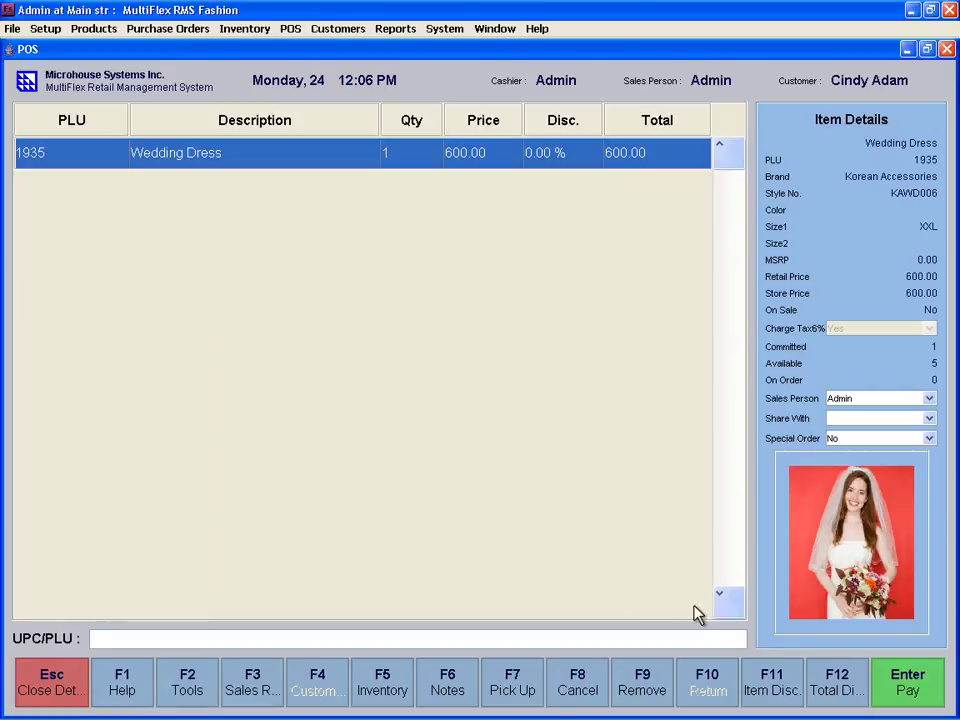
click(906, 688)
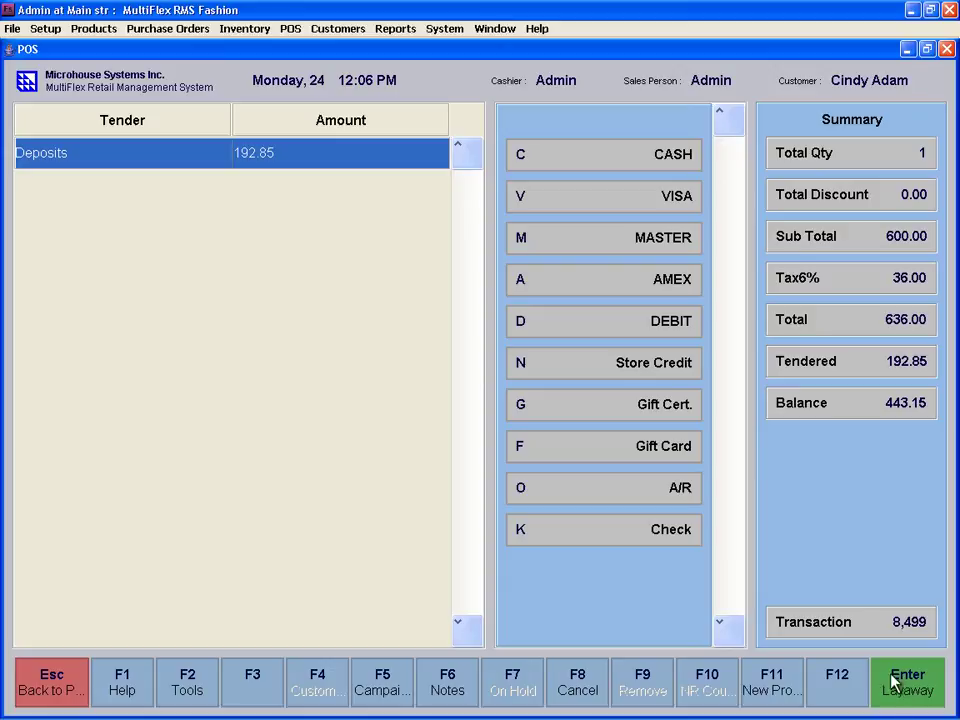
click(566, 210)
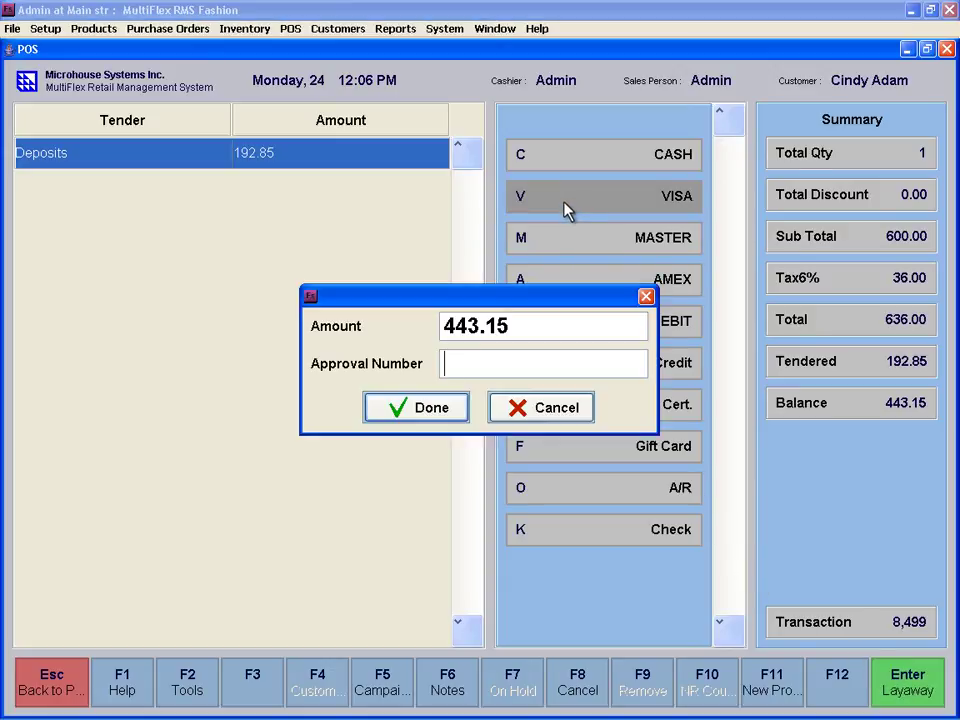
click(433, 413)
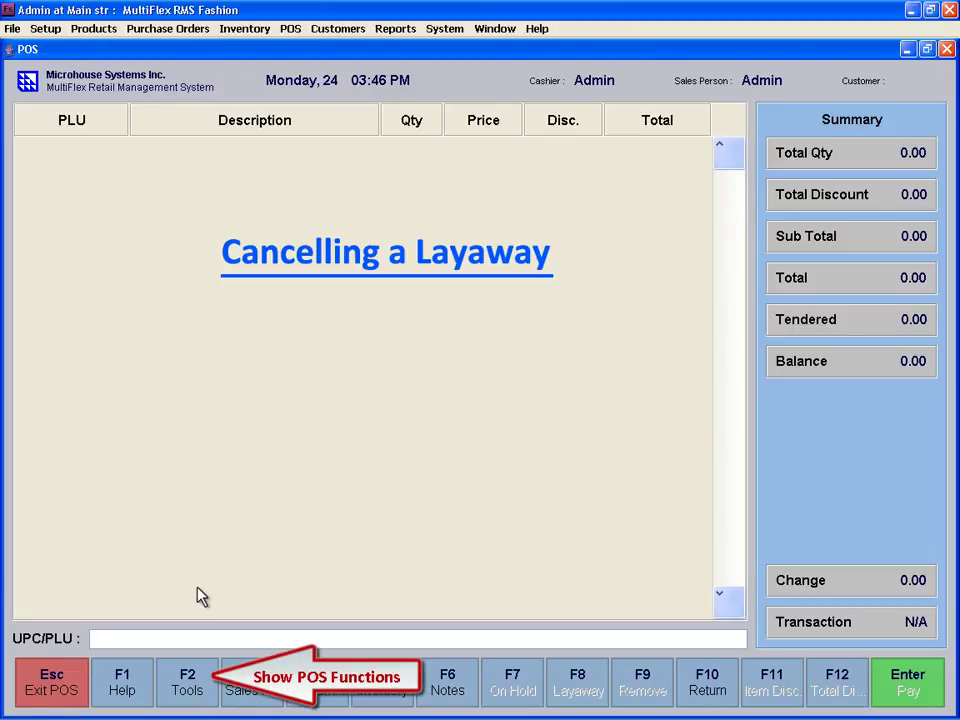
Recall the 106.00 layaway holding the Pinstripe Suit (PLU 122) into a new sale
click(185, 676)
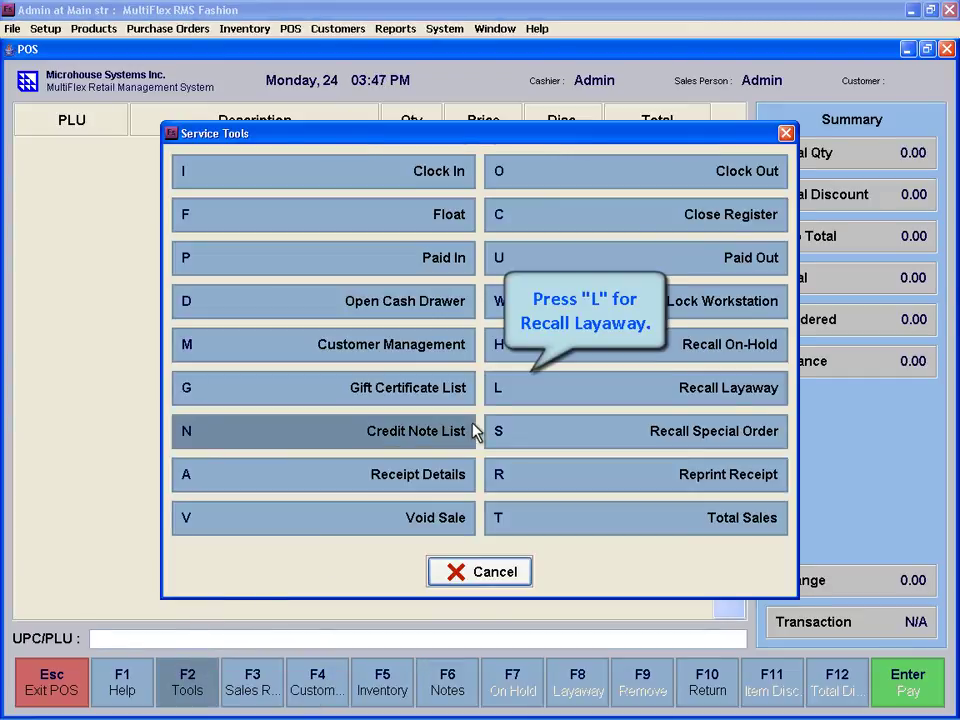
click(506, 392)
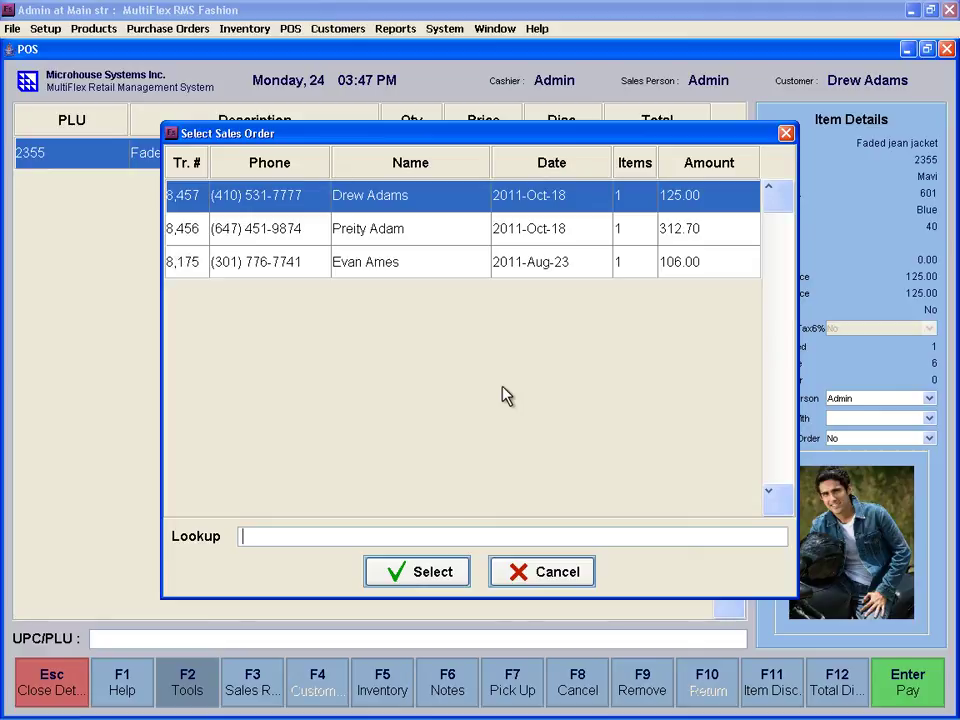
click(394, 272)
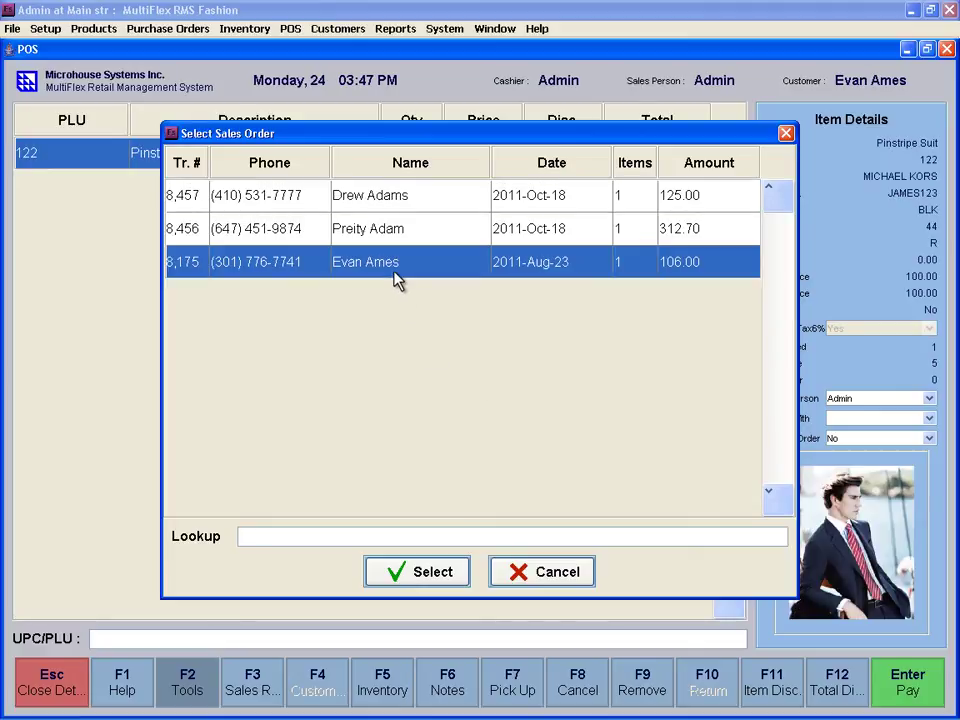
click(376, 572)
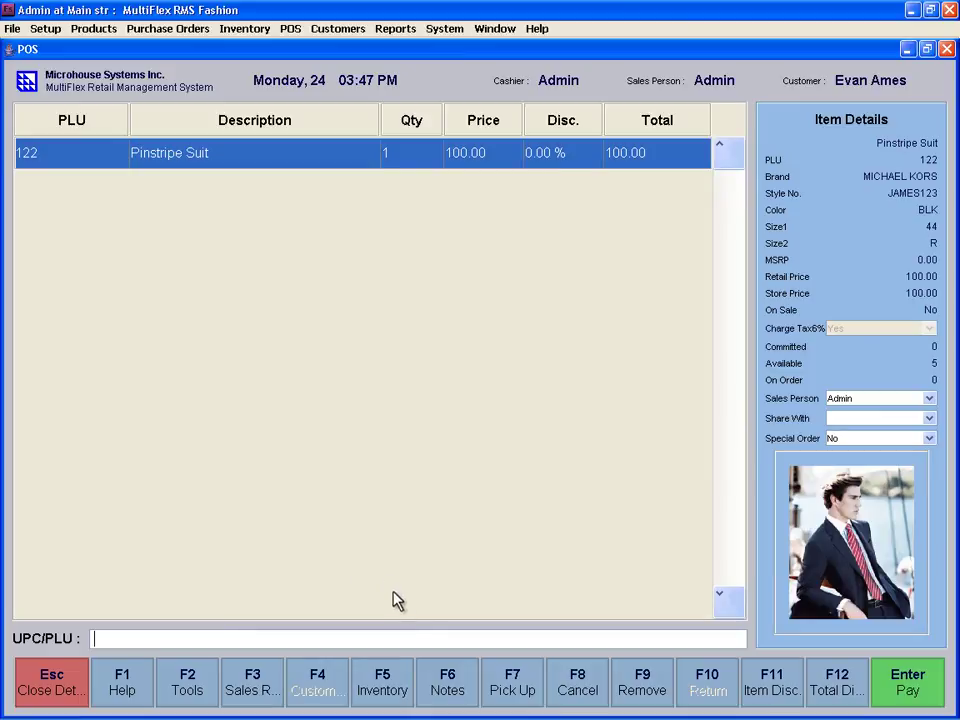
Check the invoice notes, then cancel the Pinstripe Suit layaway choosing 'Cancel & issue Credit Note'
click(447, 680)
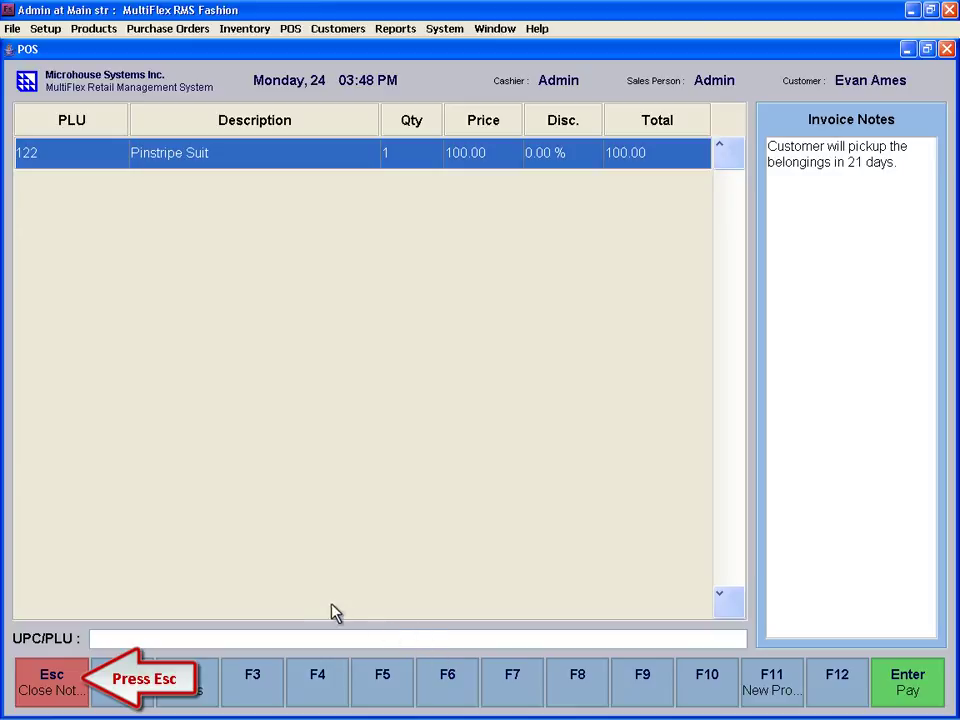
click(40, 663)
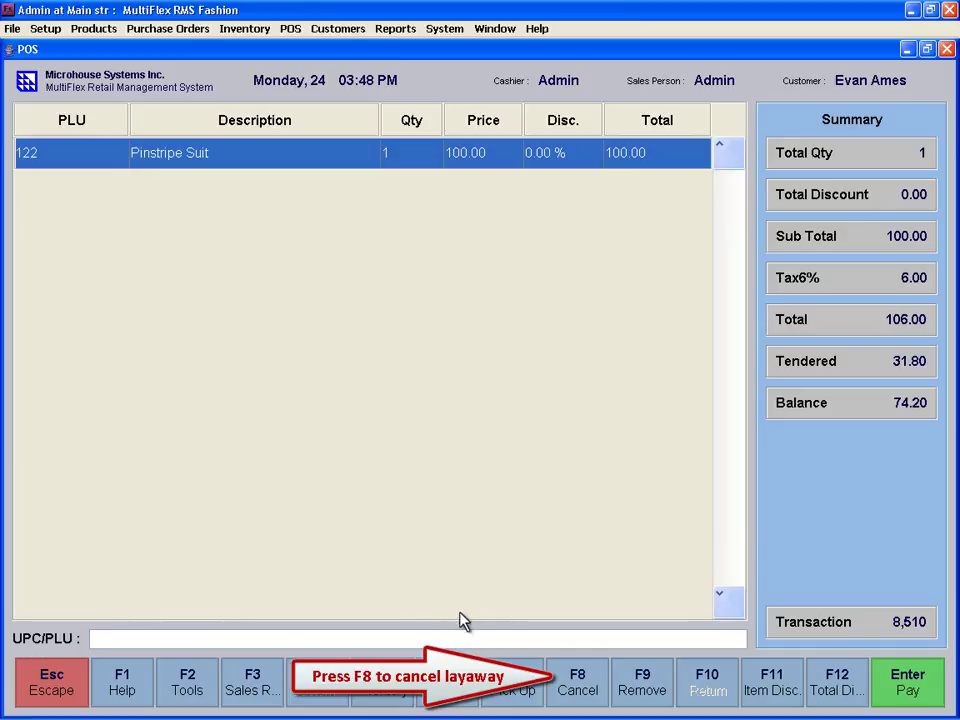
click(575, 680)
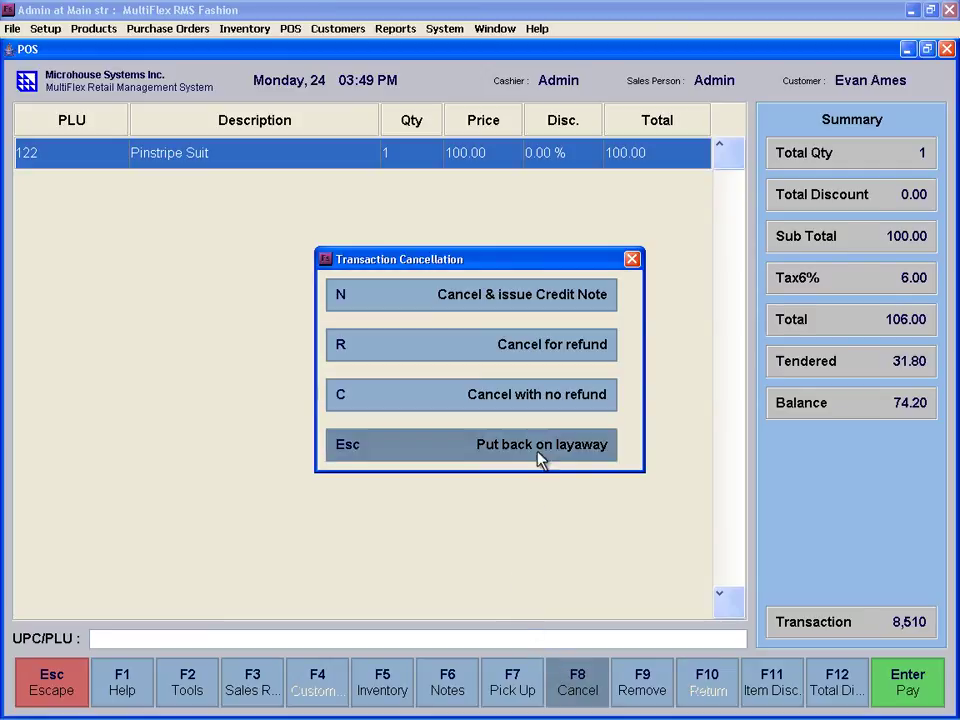
click(519, 309)
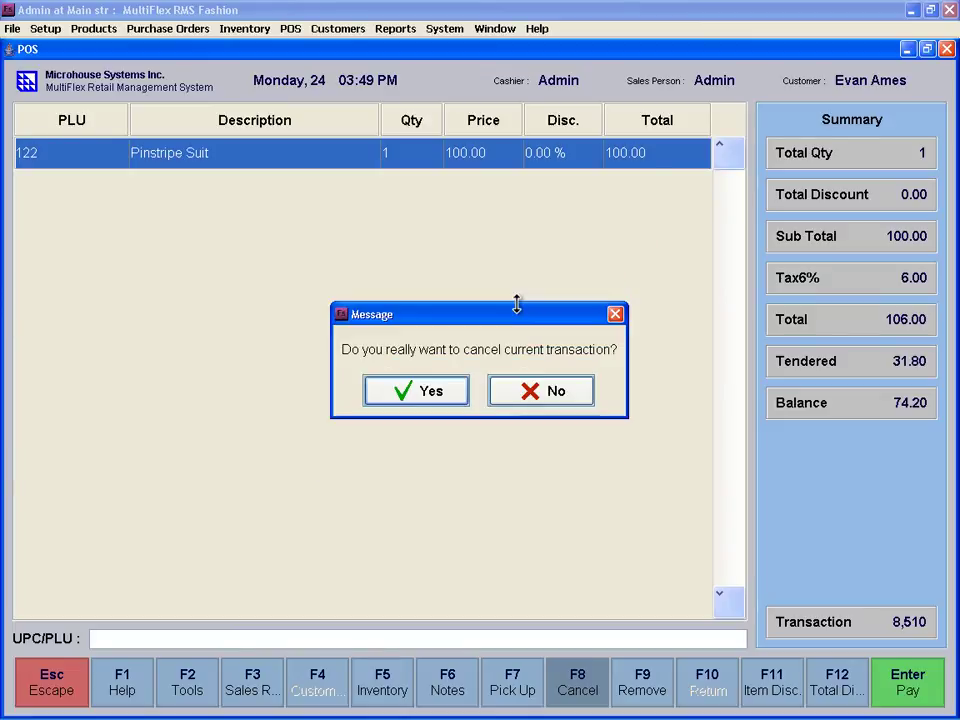
click(449, 391)
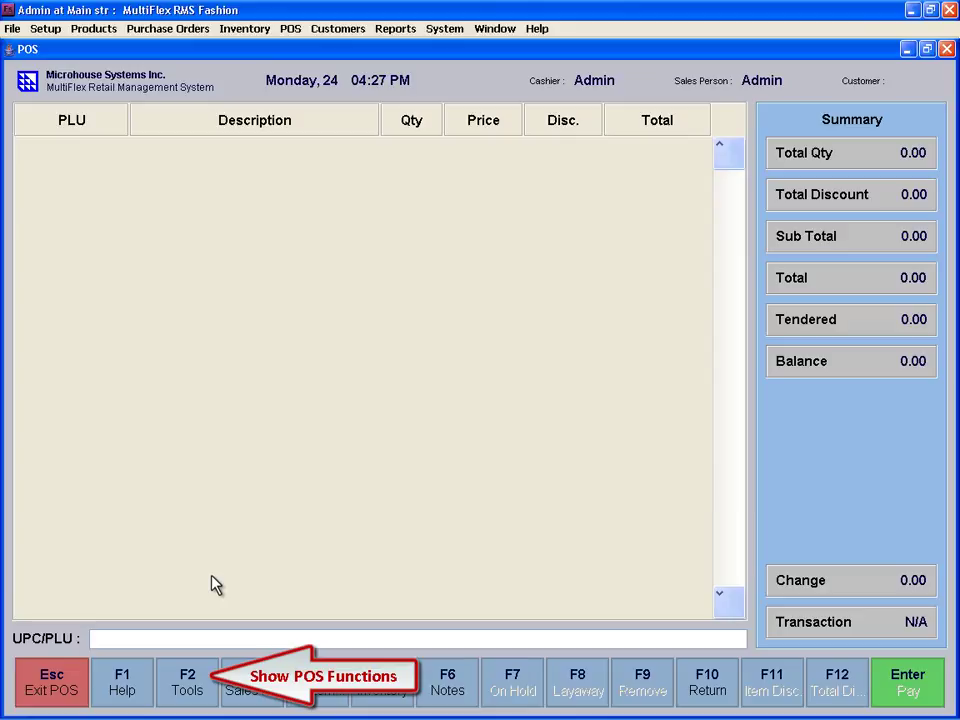
click(181, 672)
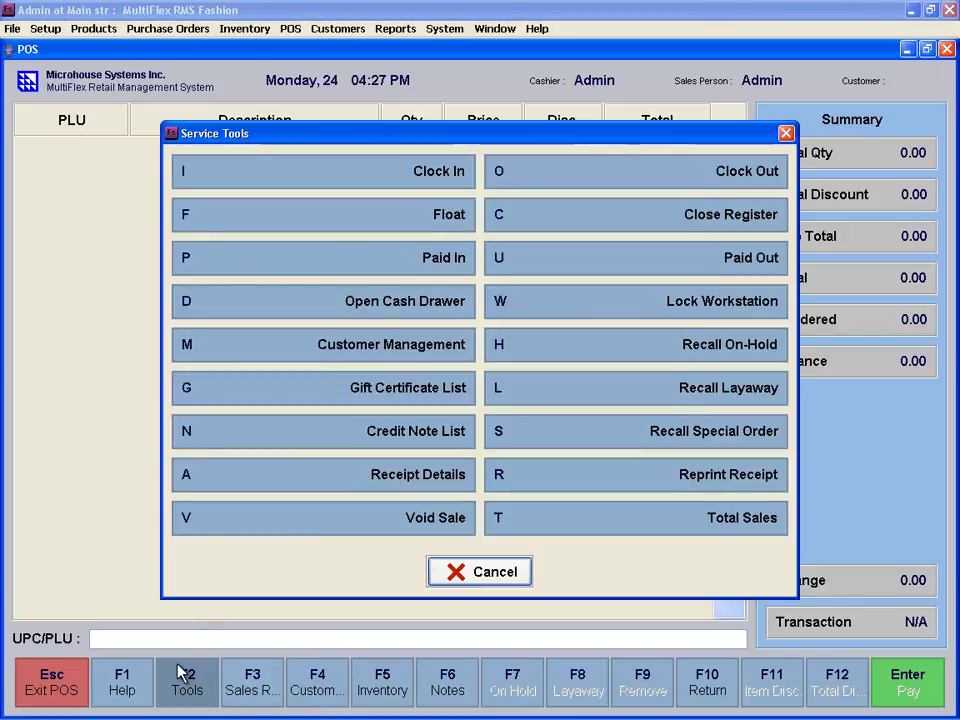
click(356, 444)
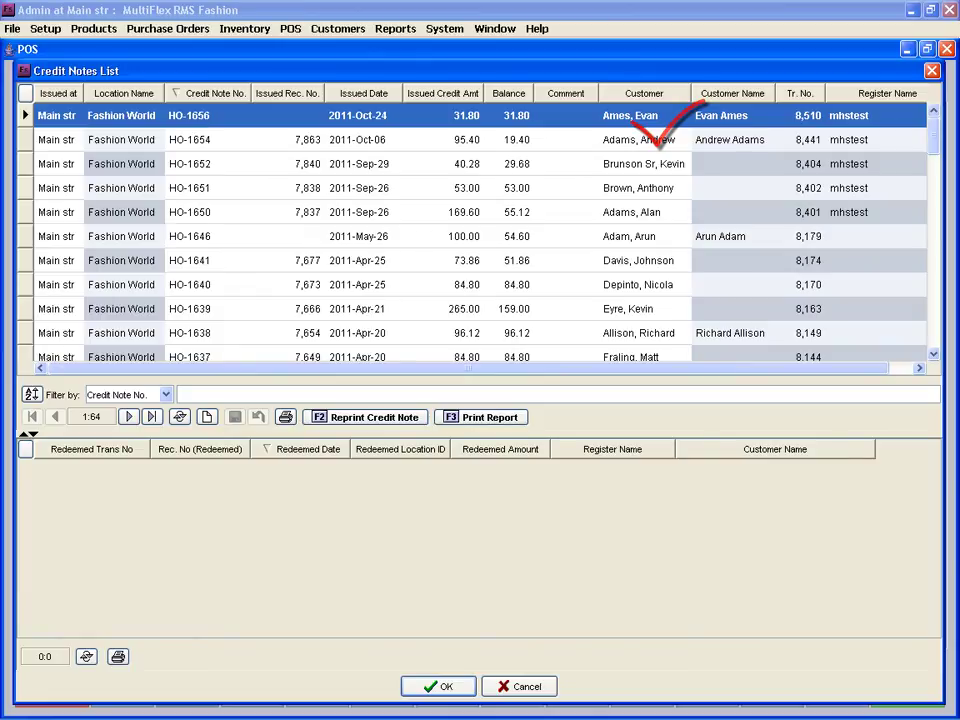
click(239, 222)
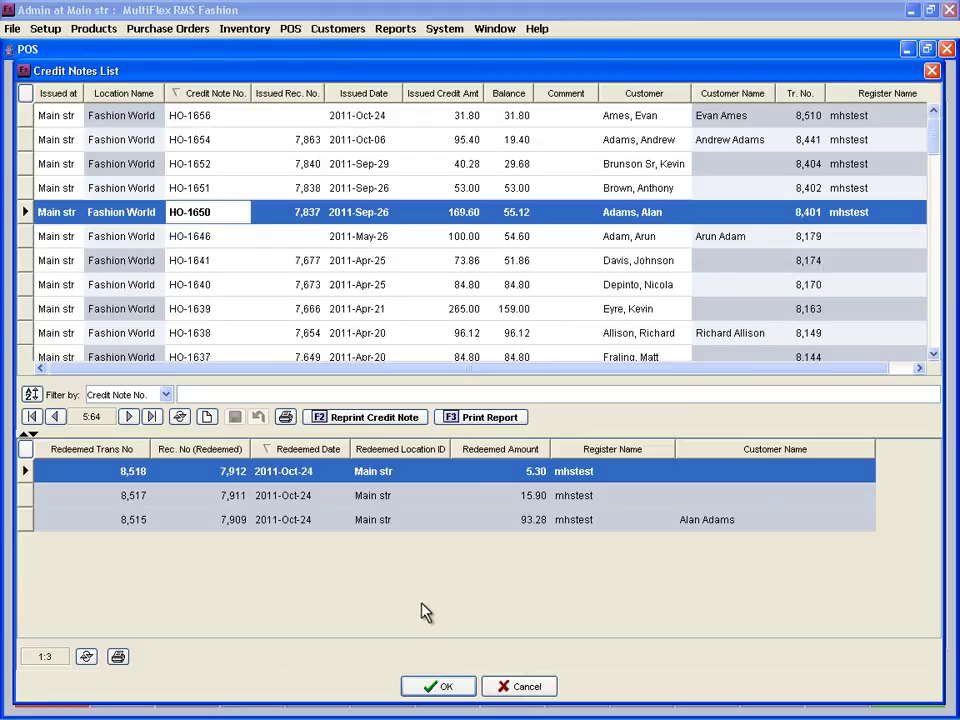
click(412, 684)
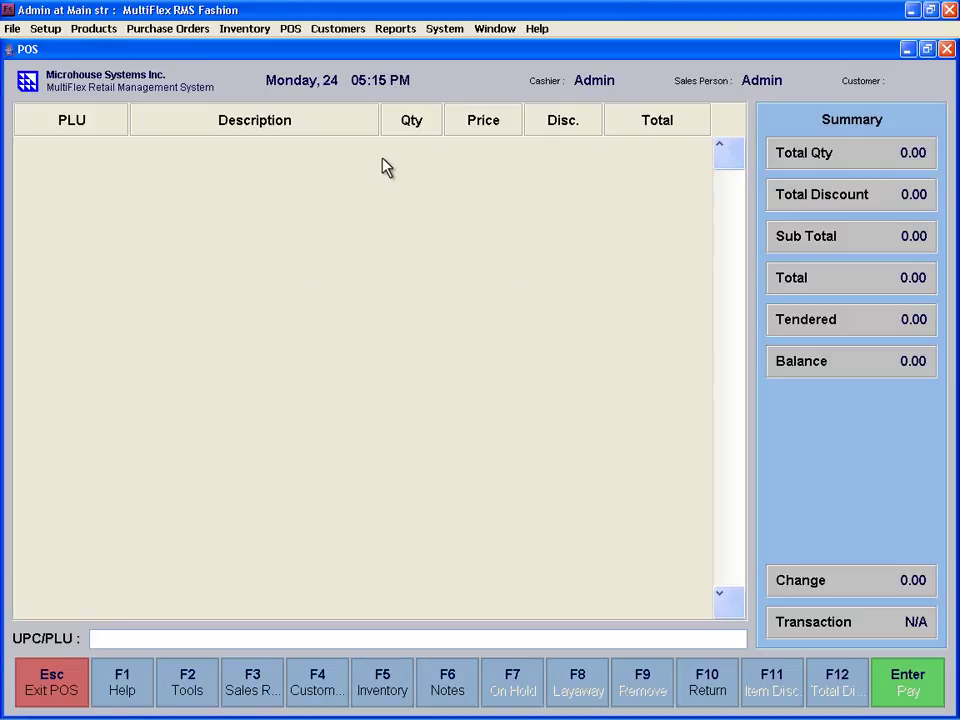
click(395, 30)
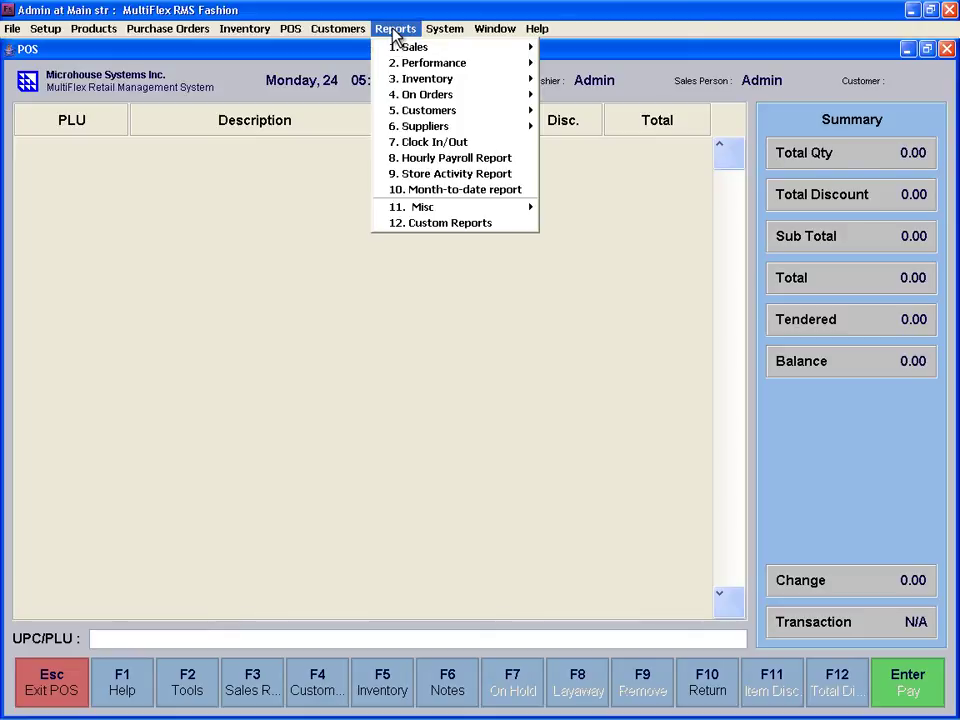
mouse_move(470, 47)
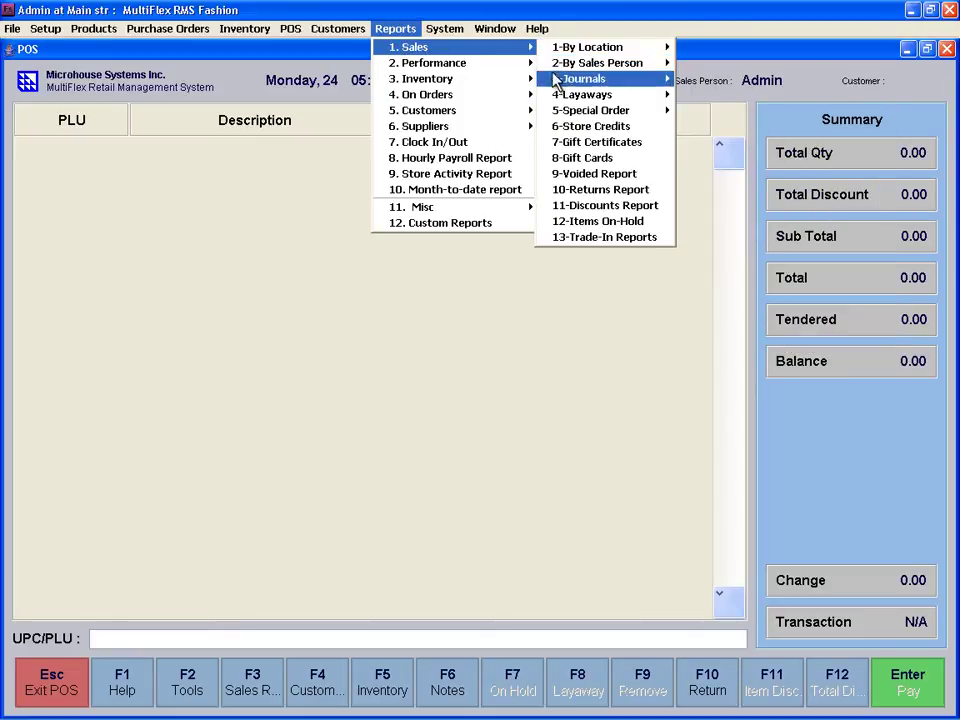
mouse_move(600, 95)
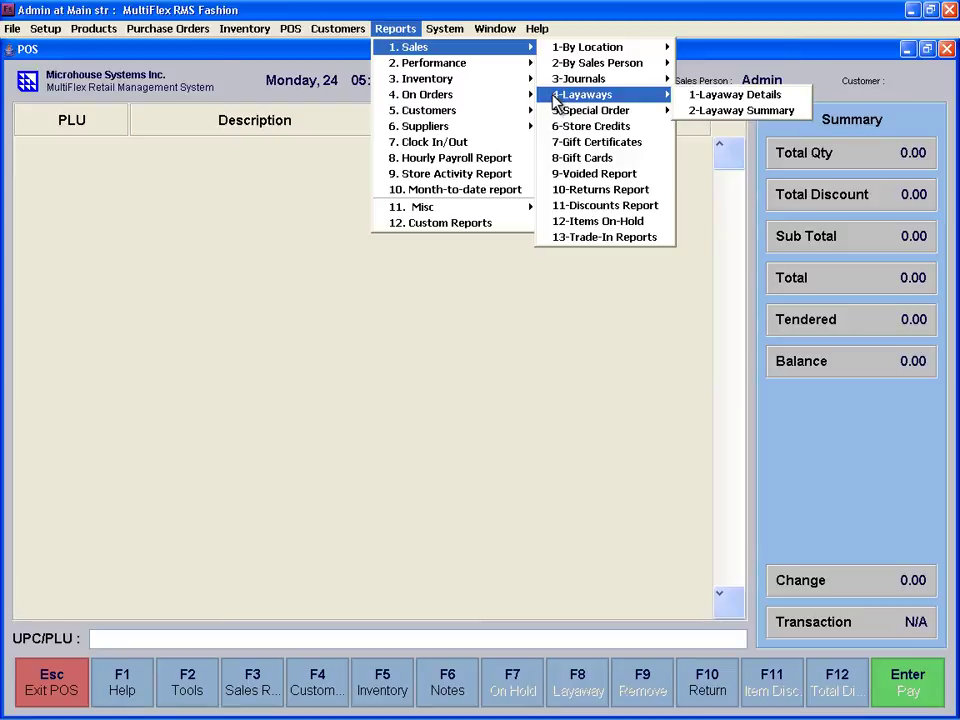
click(711, 96)
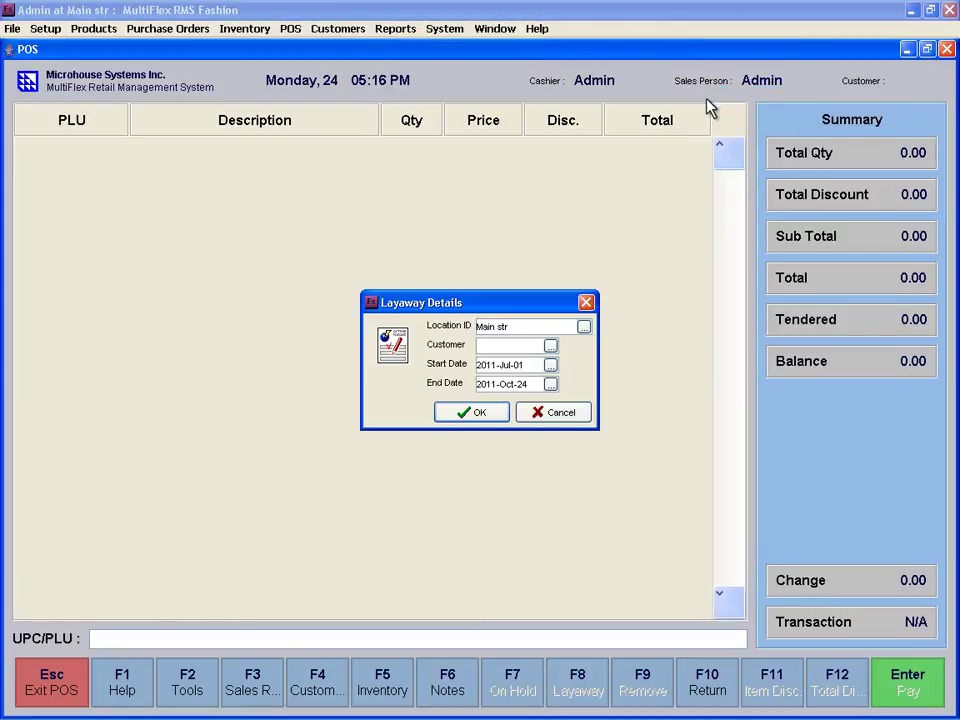
click(549, 366)
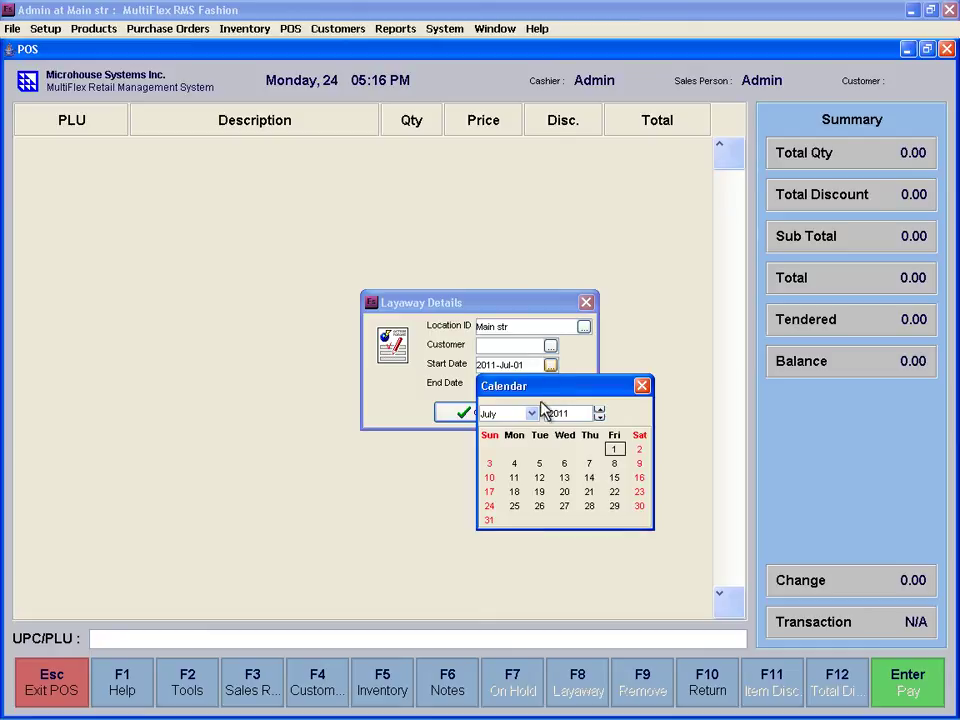
click(532, 413)
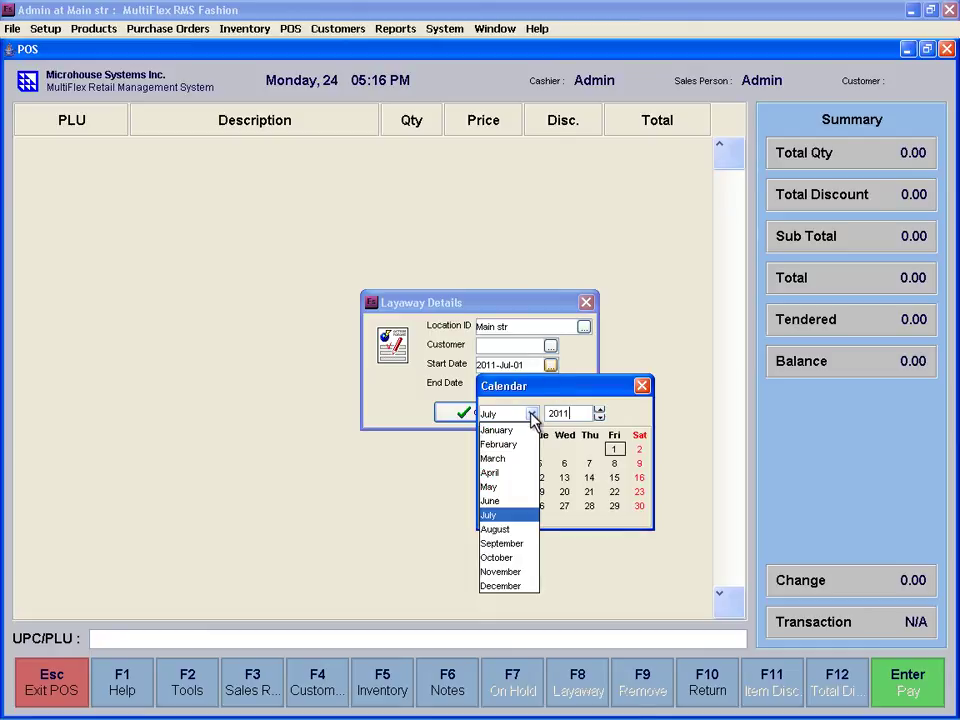
click(507, 543)
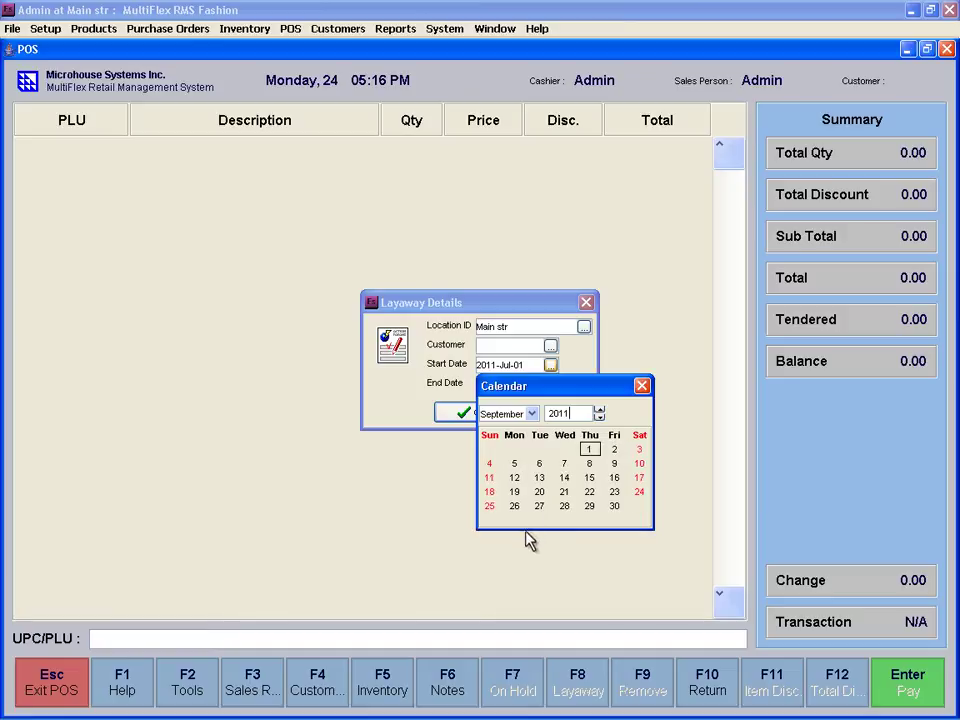
click(590, 451)
click(472, 412)
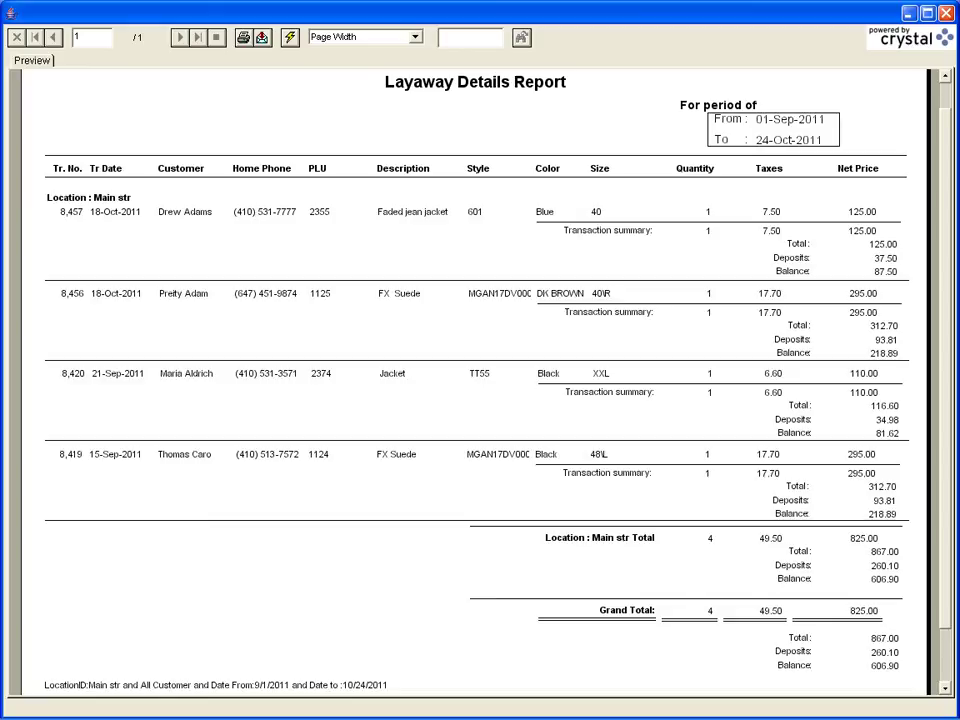
click(946, 13)
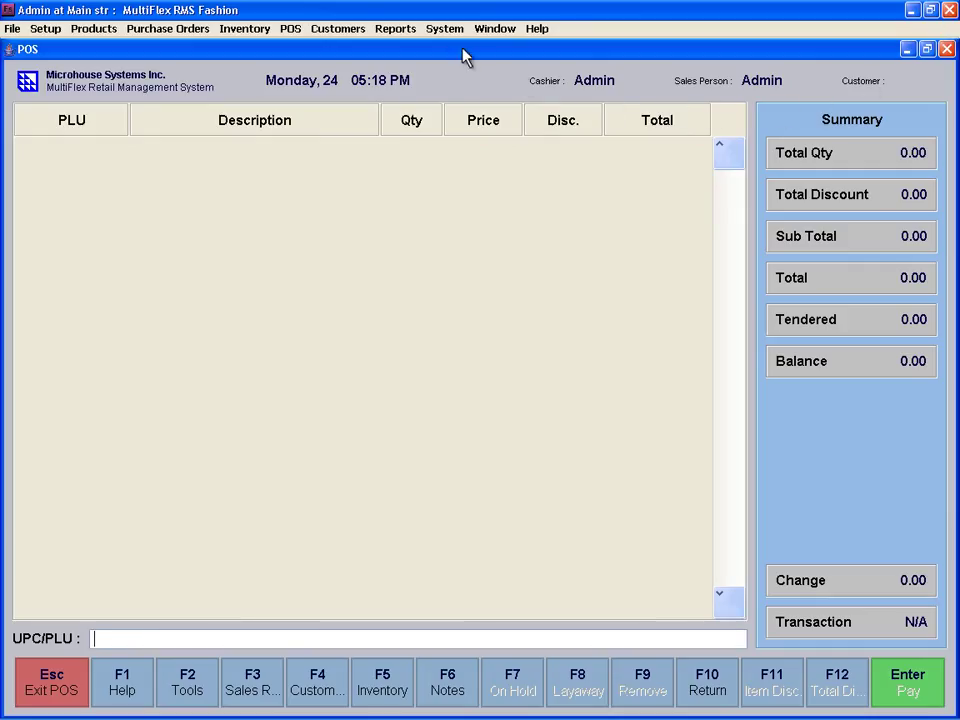
click(393, 28)
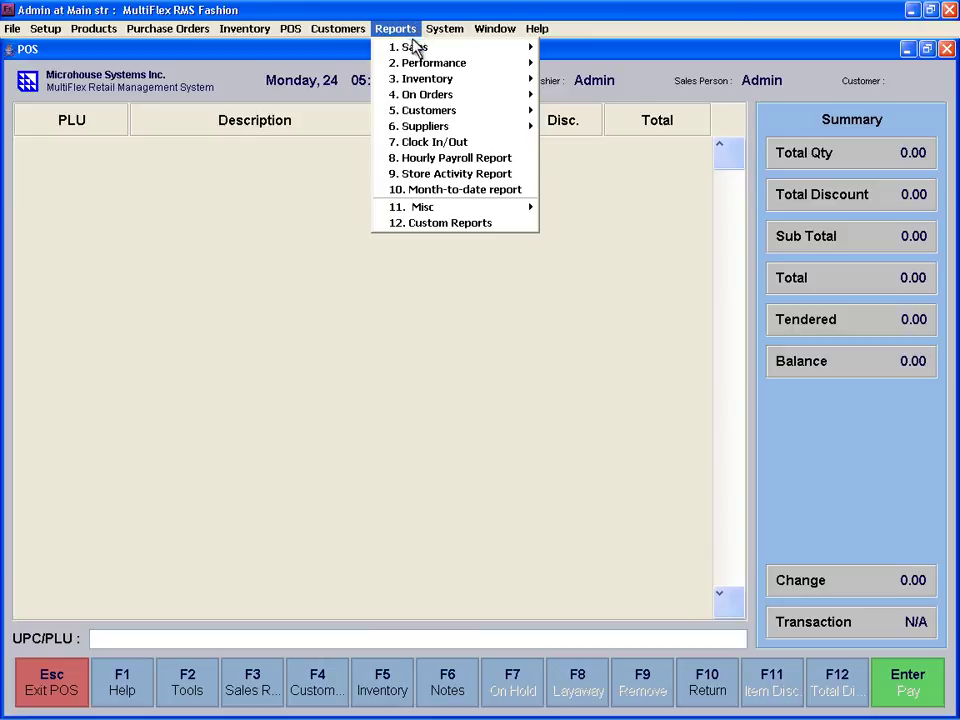
mouse_move(512, 47)
mouse_move(587, 50)
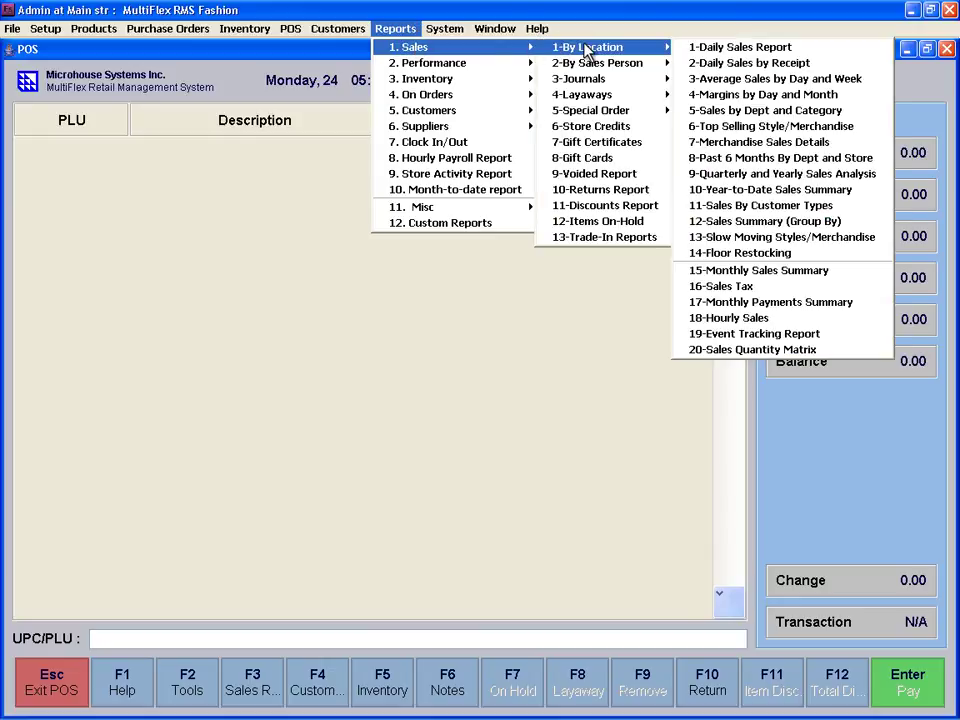
mouse_move(620, 94)
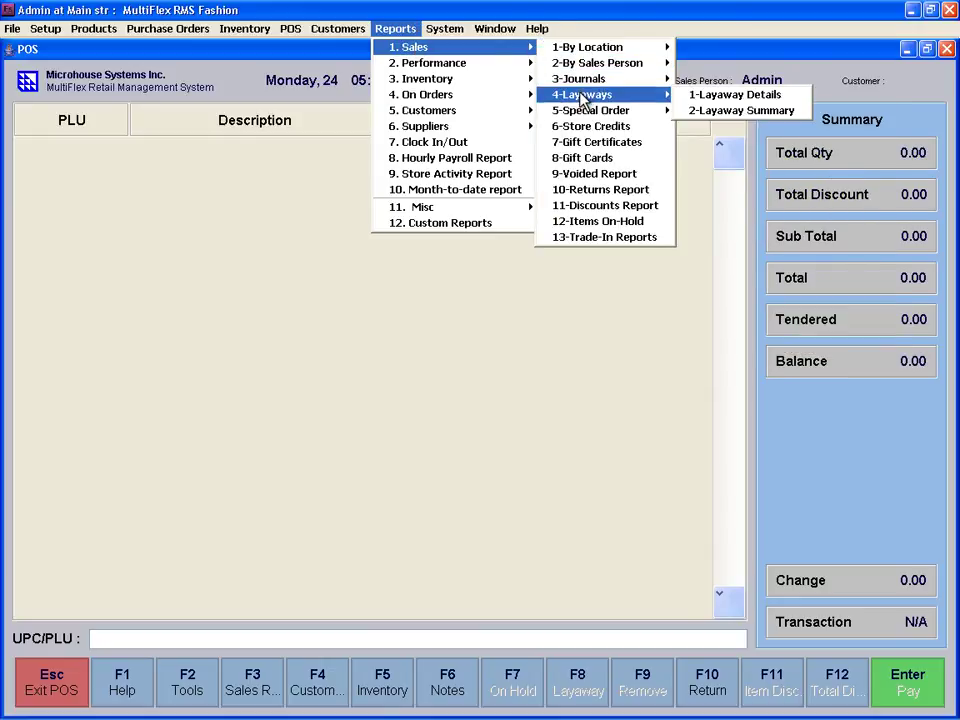
click(695, 110)
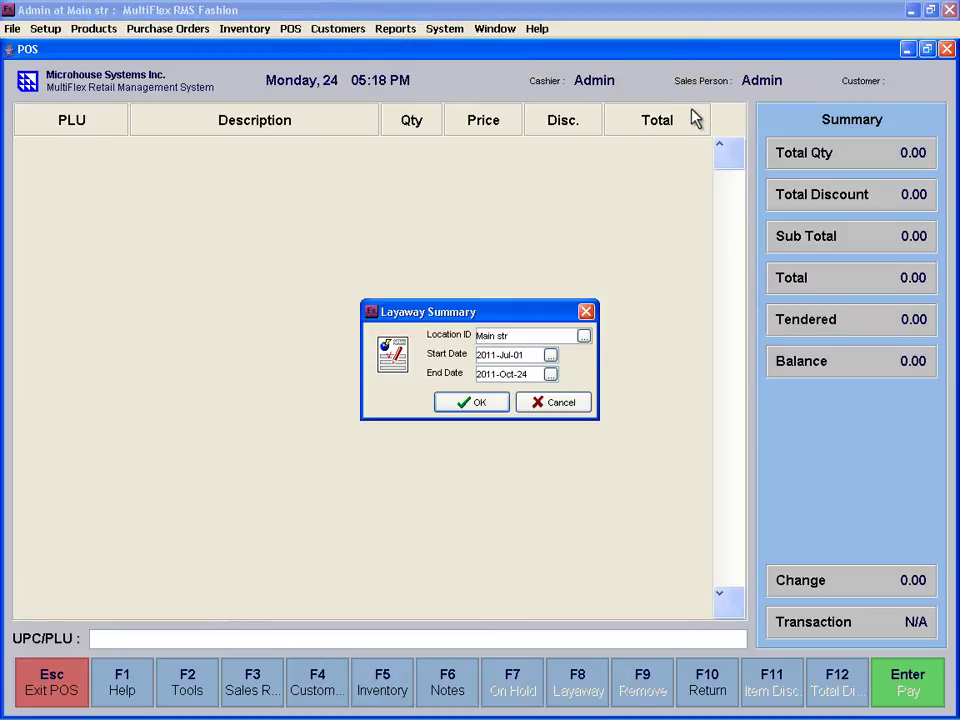
click(551, 357)
click(534, 405)
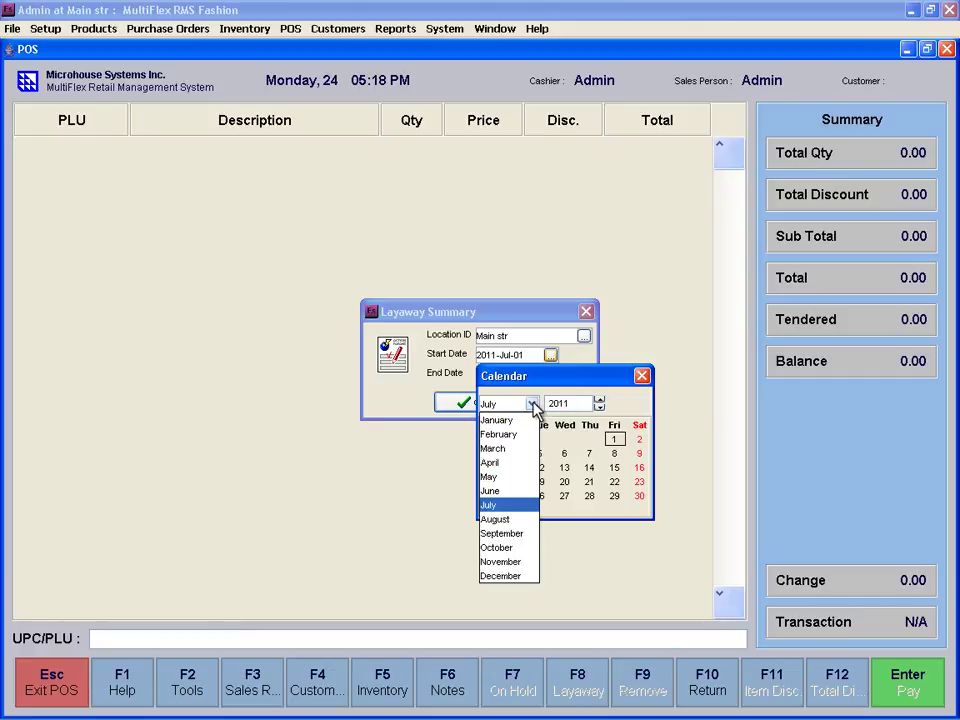
click(532, 534)
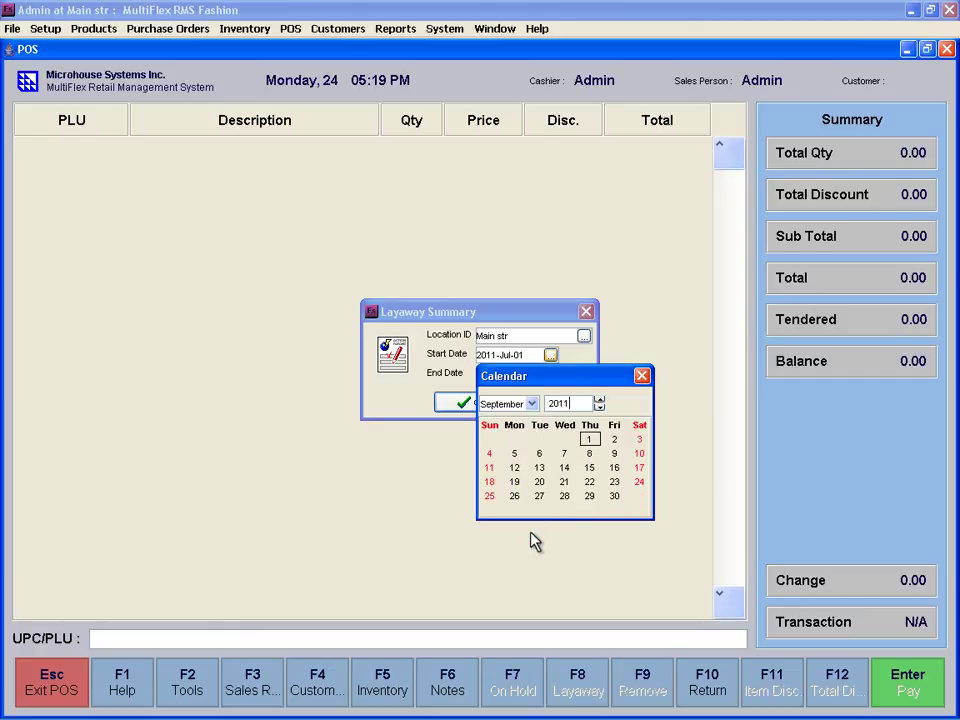
click(589, 439)
click(496, 404)
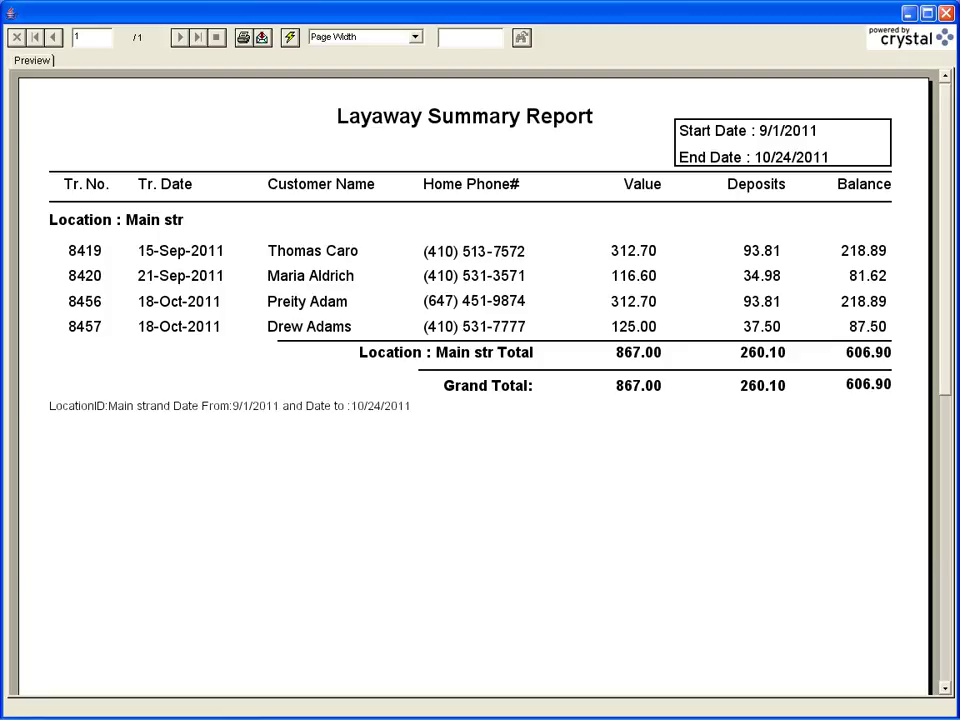
click(944, 14)
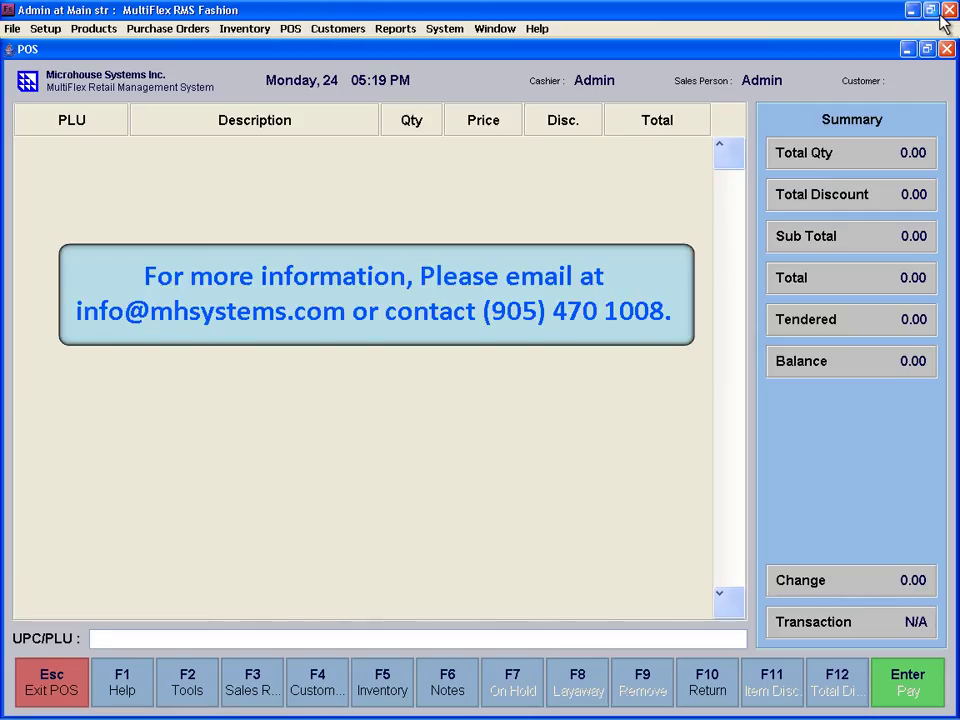